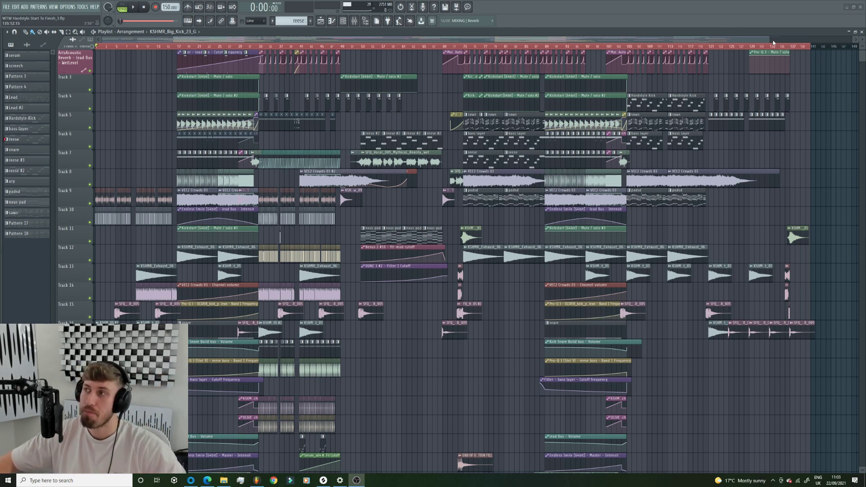
left_click_drag(771, 41, 762, 42)
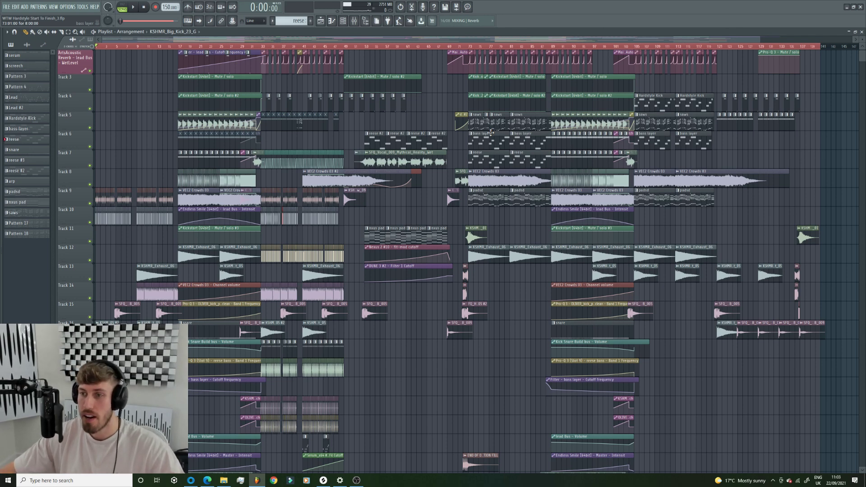
scroll(491, 133, "down", 8)
scroll(497, 137, "up", 9)
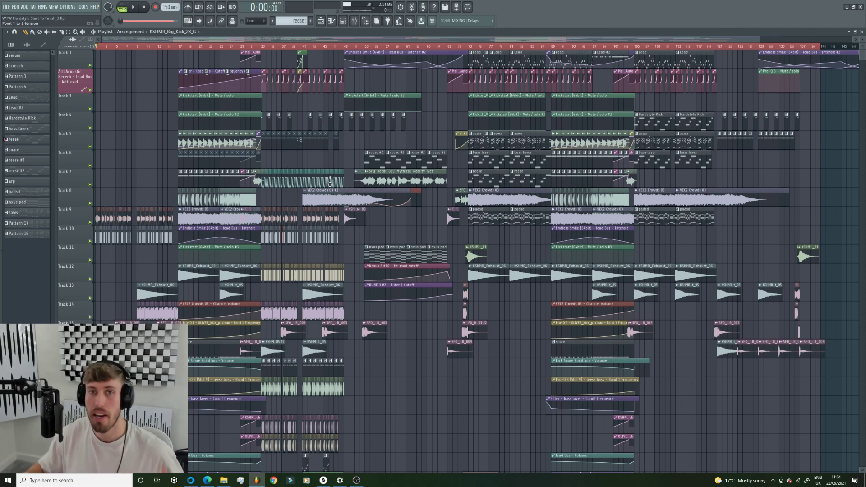
mouse_move(379, 41)
left_mouse_down()
mouse_move(397, 43)
mouse_move(369, 49)
left_mouse_up()
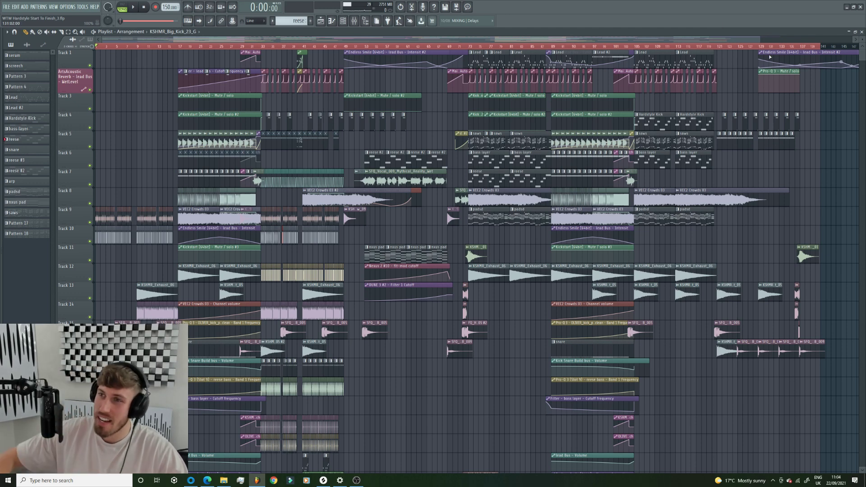
left_click_drag(104, 40, 164, 41)
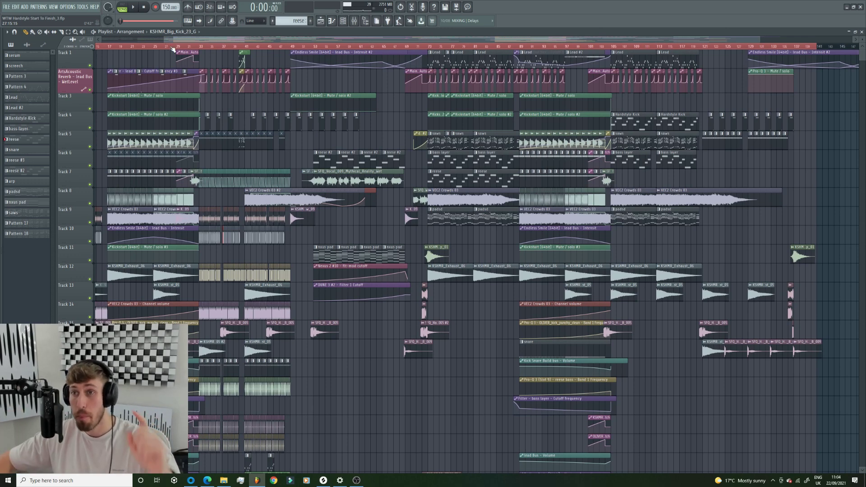
left_click_drag(166, 39, 168, 38)
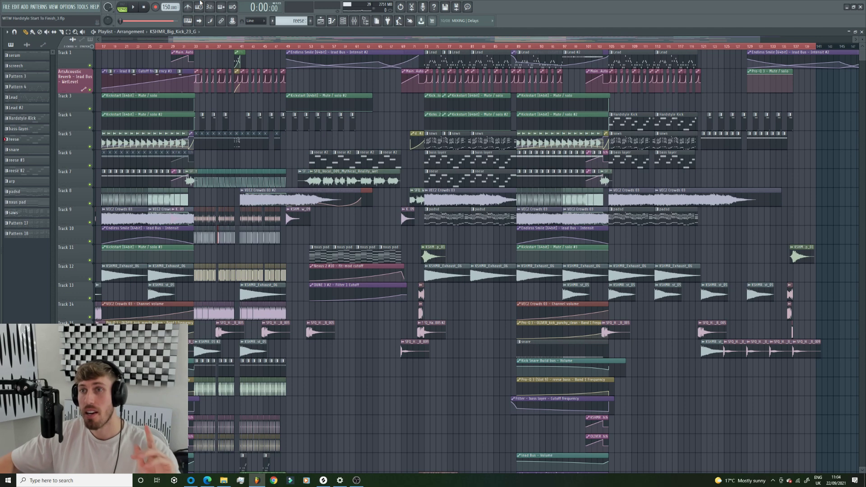
left_click_drag(169, 38, 171, 37)
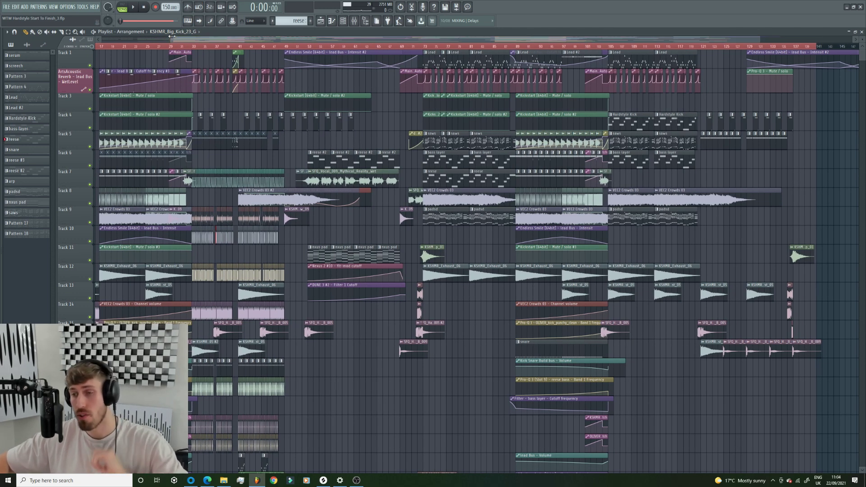
left_click_drag(170, 38, 171, 39)
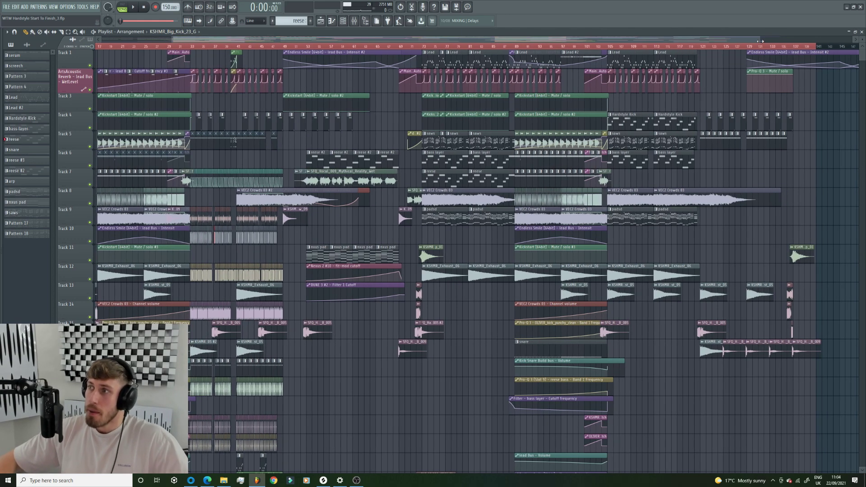
- Play the arrangement from the first build-up at bar 17, skipping ahead to the first drop and the break
scroll(601, 43, "right", 2)
left_click_drag(607, 38, 323, 60)
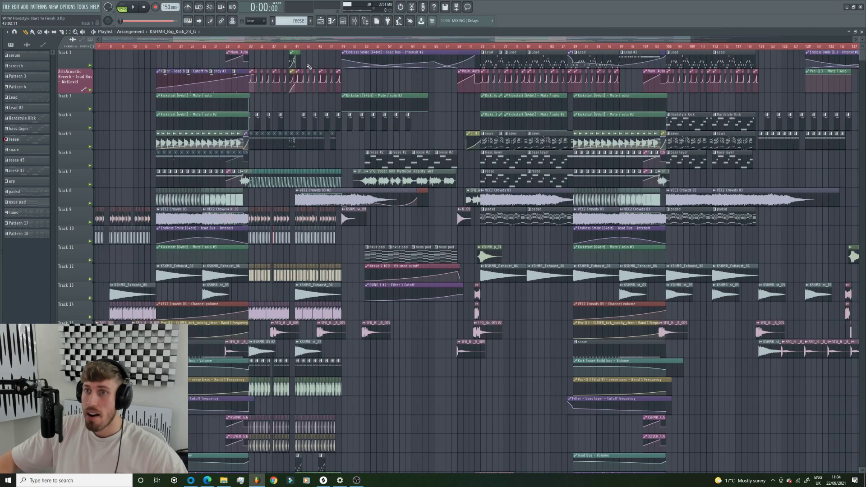
left_click(189, 47)
key("space")
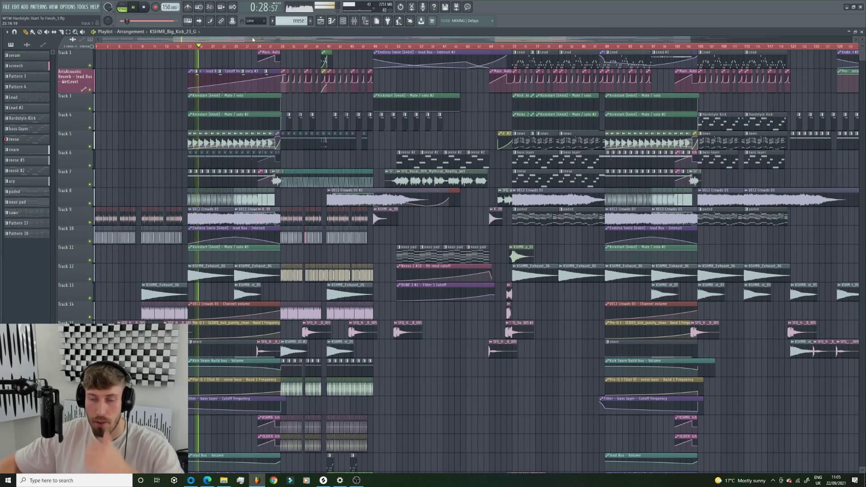
left_click(269, 46)
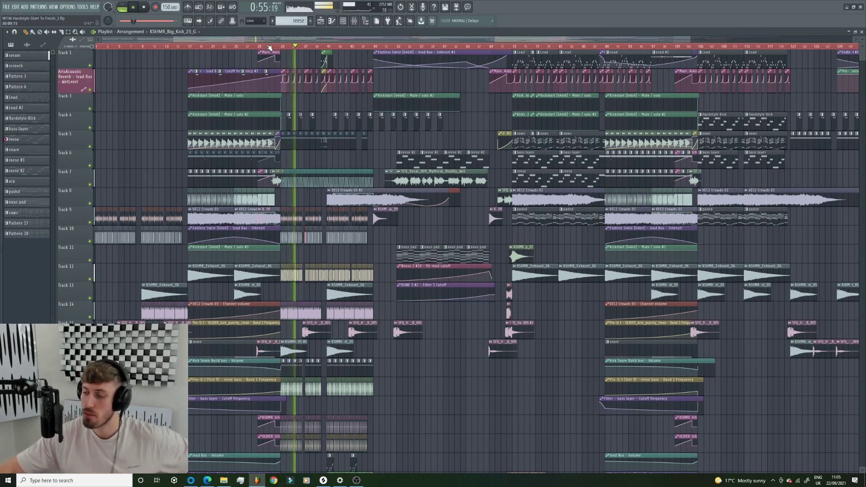
left_click(374, 46)
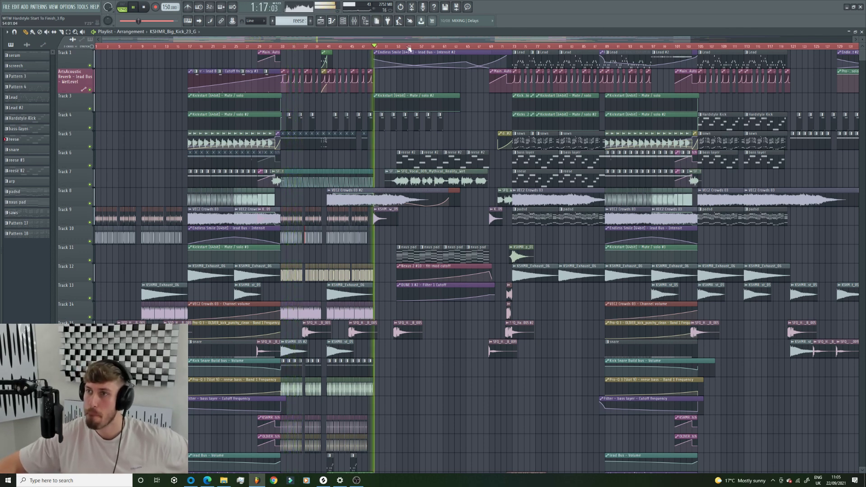
left_click(427, 46)
- Skip the playback on through the break to the melodic section and the second drop at bar 105, and stop it
left_click_drag(485, 39, 533, 39)
left_click(403, 47)
left_click(449, 47)
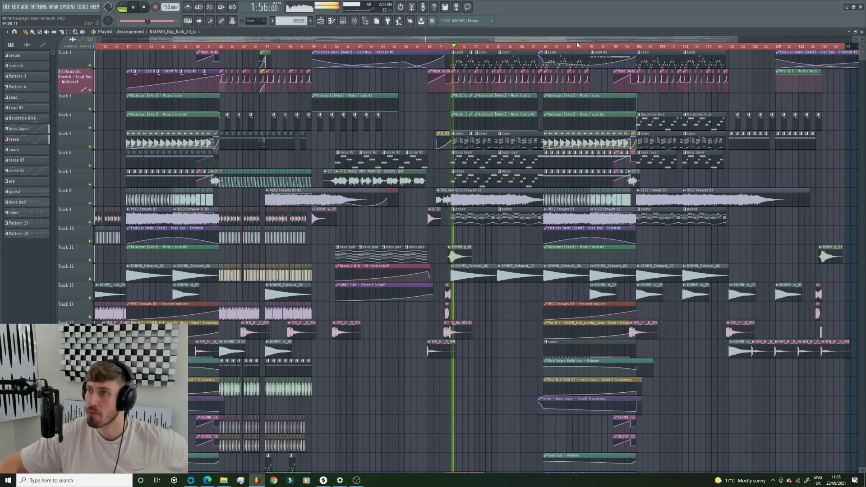
left_click_drag(583, 40, 599, 39)
left_click(618, 47)
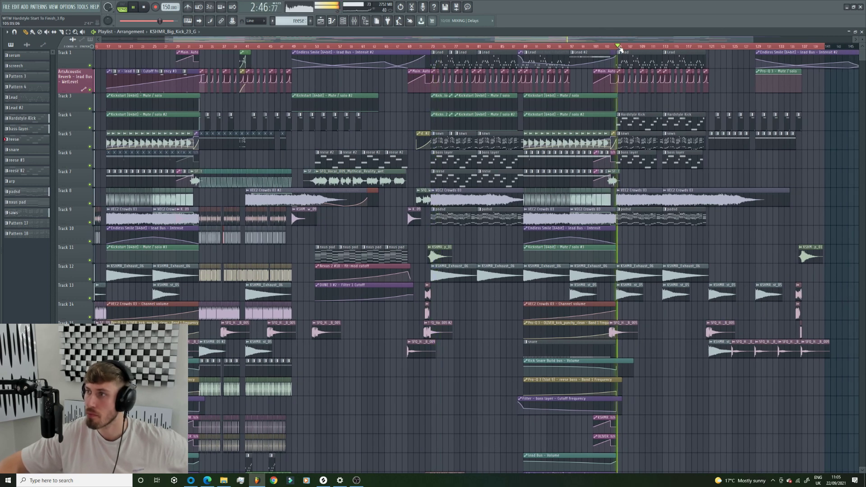
scroll(766, 49, "down", 2)
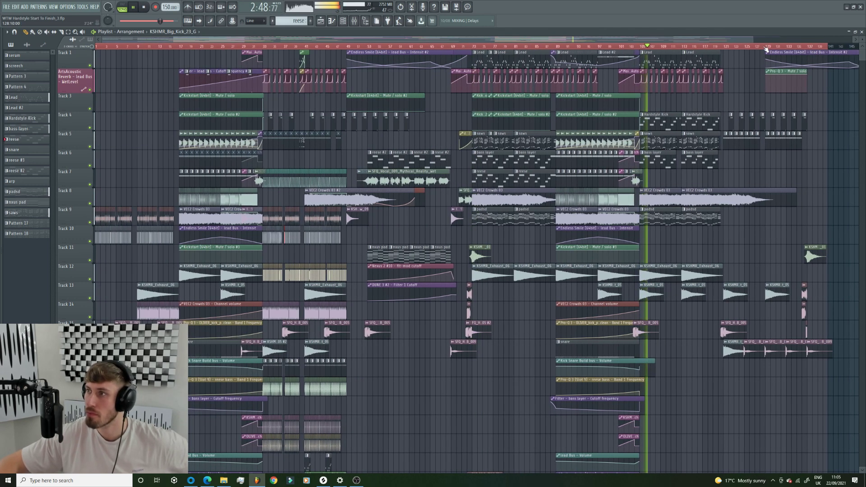
scroll(766, 50, "down", 2)
key("space")
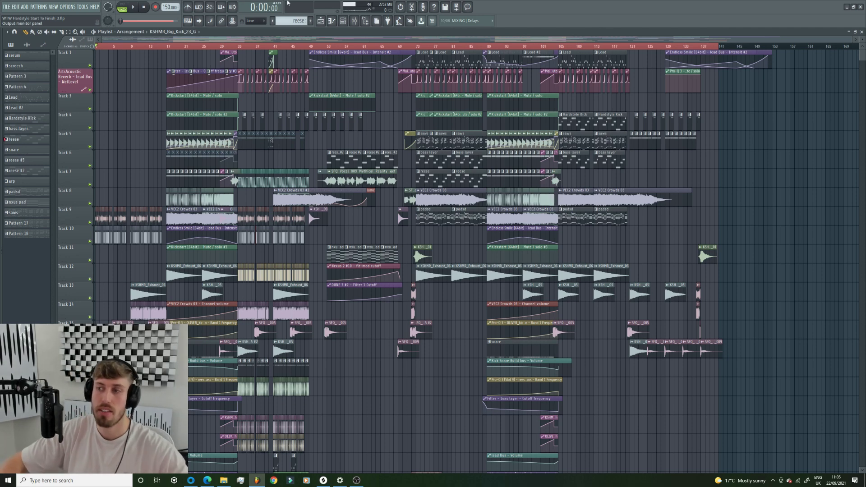
- Play the intro from the start of the song, muting Track 18 briefly and unmuting it to compare
left_click_drag(854, 40, 210, 60)
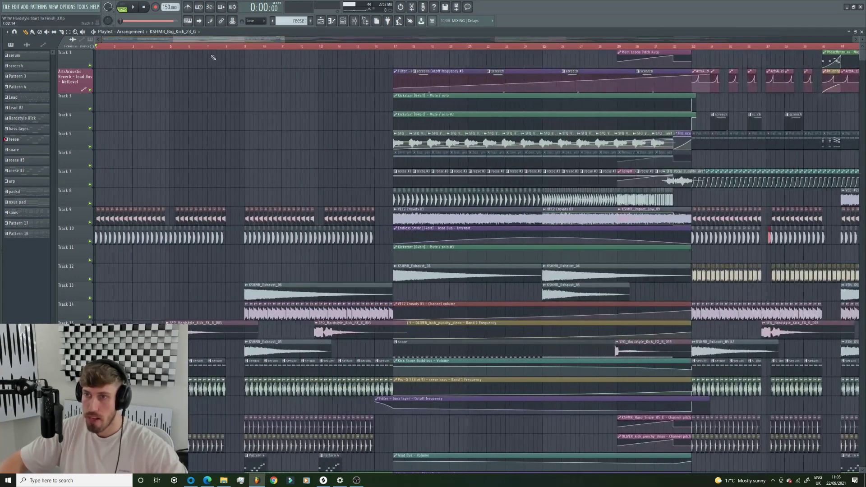
key("space")
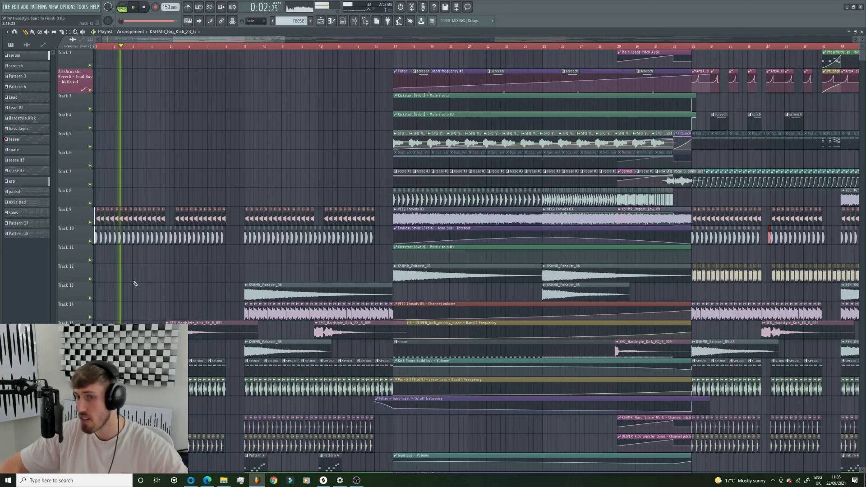
left_click(90, 393)
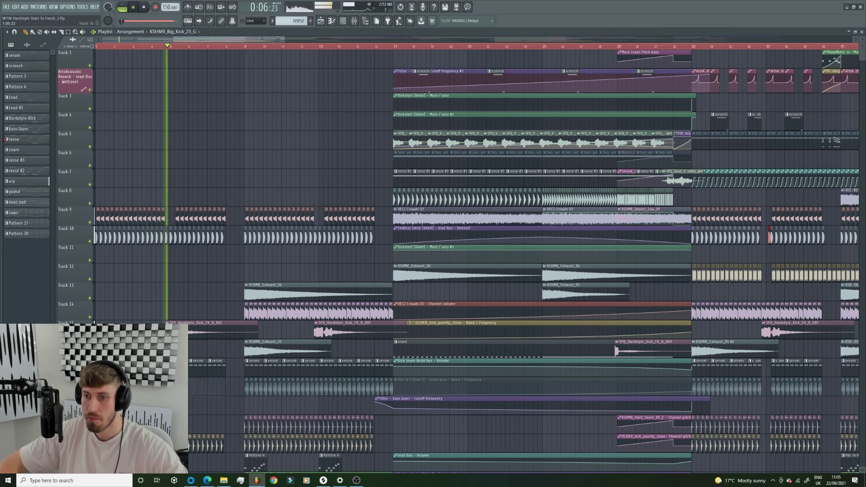
left_click(90, 393)
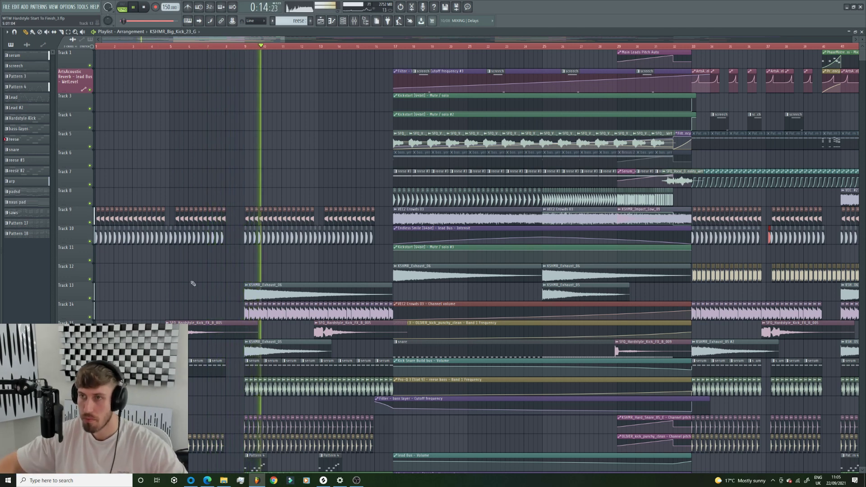
- Skip the playback from the intro to the start of the first build-up at bar 17, and stop it
left_click_drag(283, 40, 507, 53)
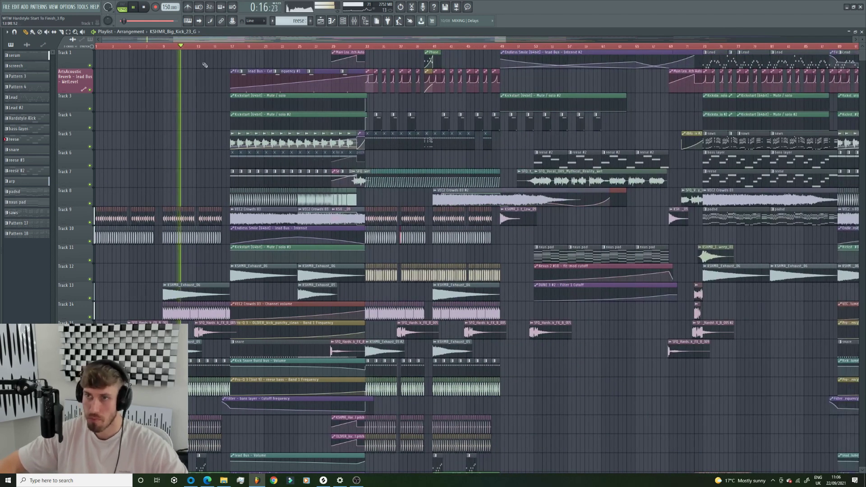
left_click(232, 47)
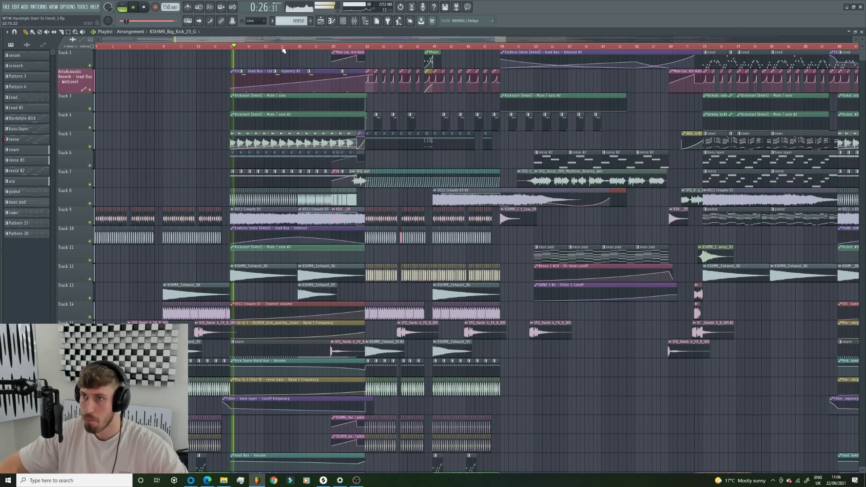
left_click(227, 46)
key("space")
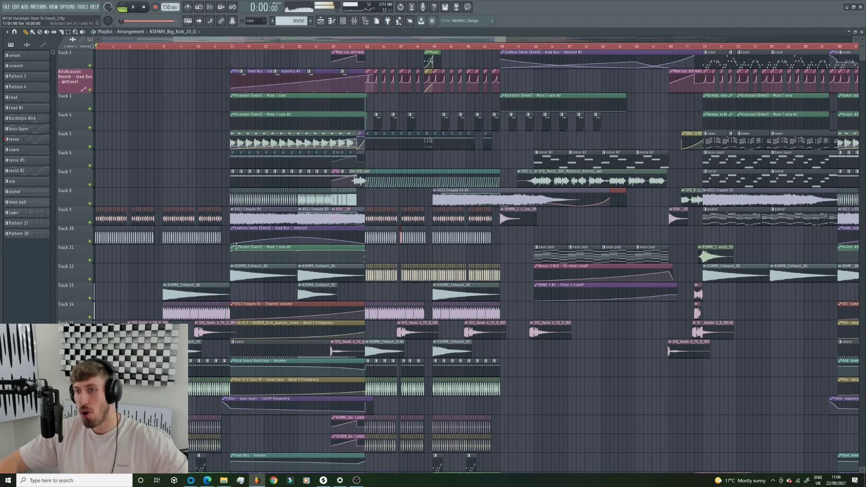
- Open the LSE Downlifter 20 sample on Track 28 and try a higher channel volume while playing the transition into bar 17
scroll(248, 256, "down", 10)
double_click(248, 256)
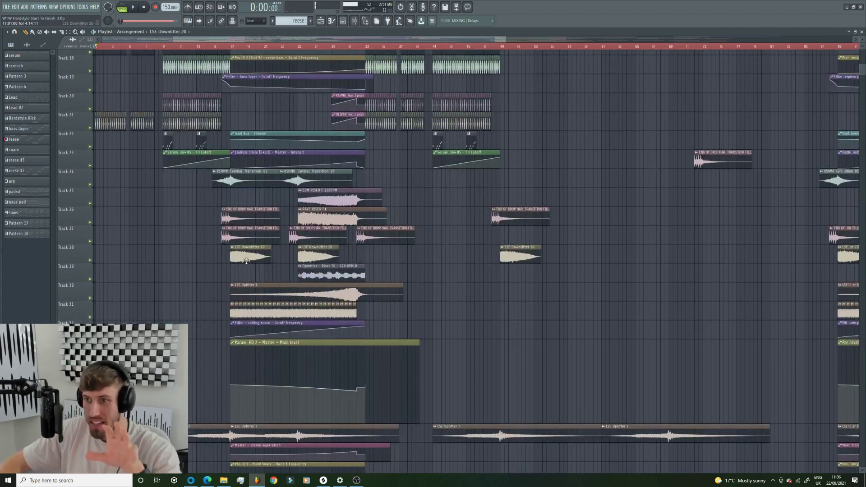
left_click(227, 47)
double_click(234, 256)
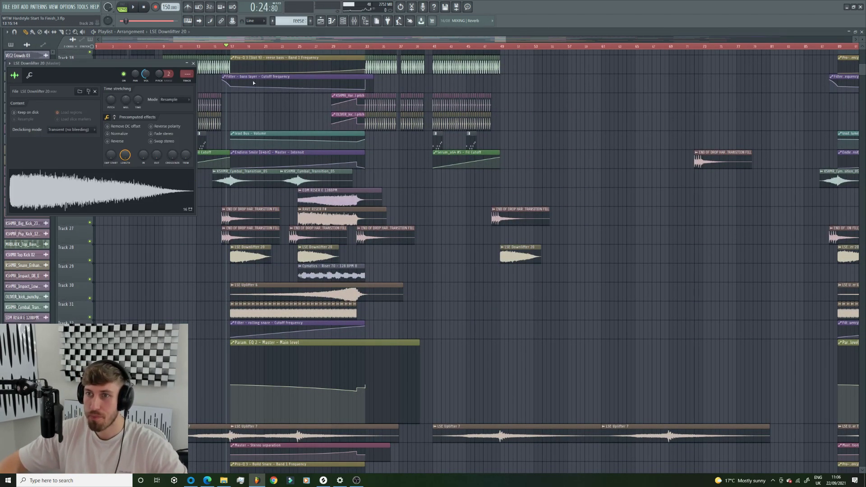
key("space")
left_click_drag(146, 74, 145, 58)
- Replay the transition into bar 17 and set the LSE Downlifter 20 channel volume to 35%
key("space")
key("space")
left_click(221, 47)
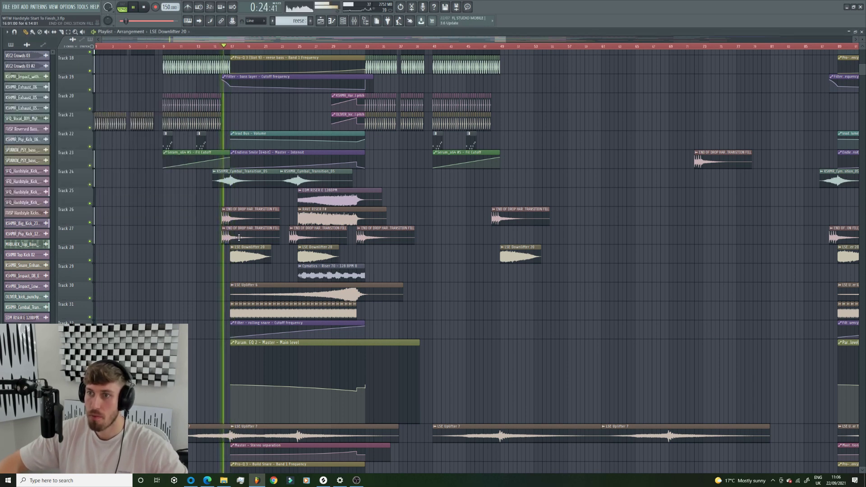
double_click(234, 256)
left_click_drag(145, 74, 146, 76)
key("space")
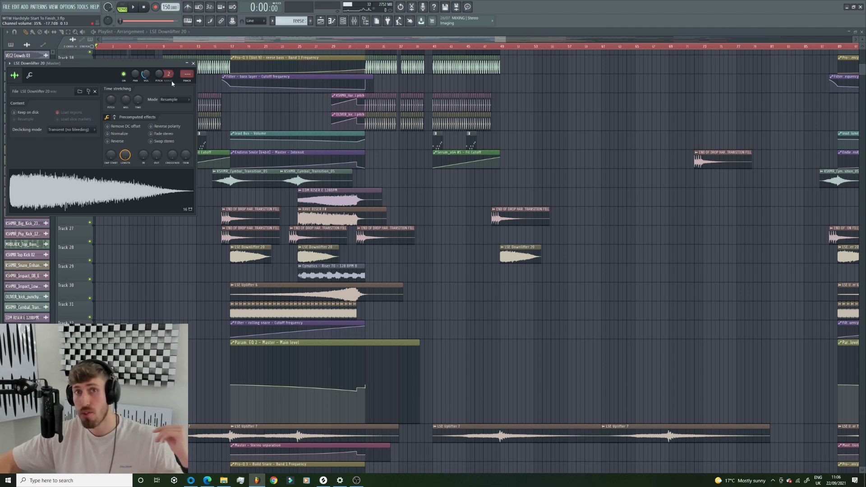
- Play the first build-up from bar 17 and skip ahead to about bar 21
left_click(232, 47)
key("space")
key("space")
key("space")
left_click(231, 48)
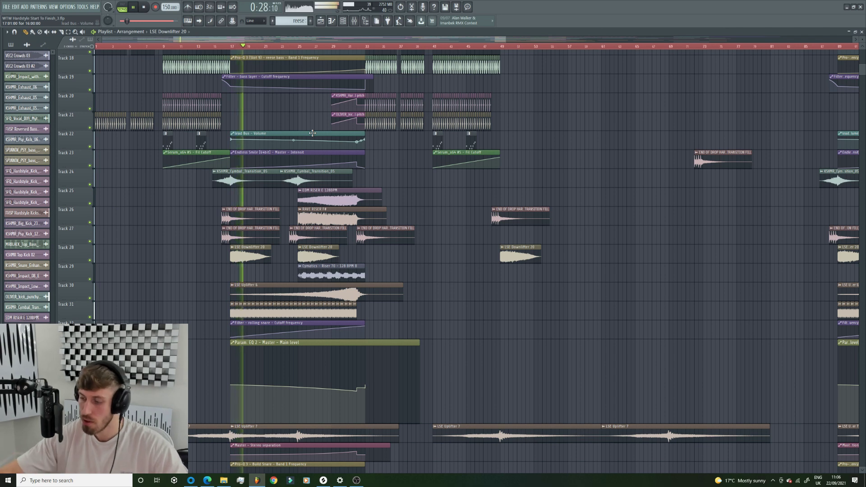
left_click(263, 47)
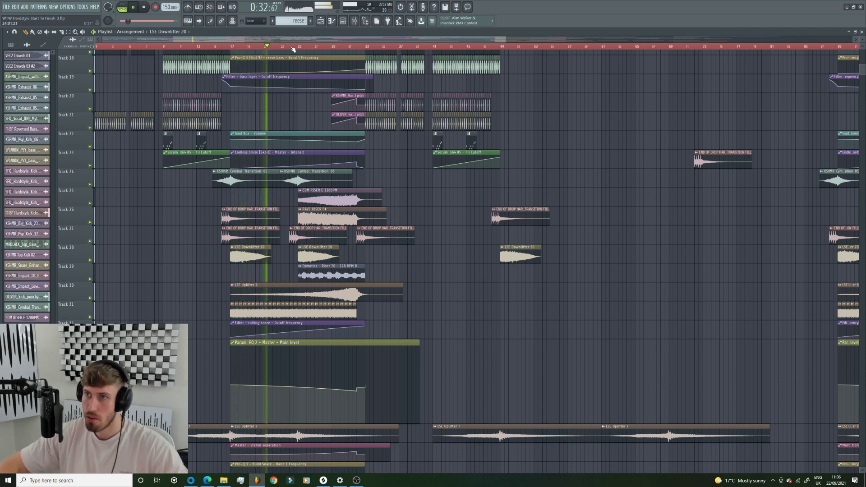
- Examine the build-up's riser and automation tracks as playback runs into the first drop, selecting the screech pattern before stopping
scroll(319, 228, "down", 1)
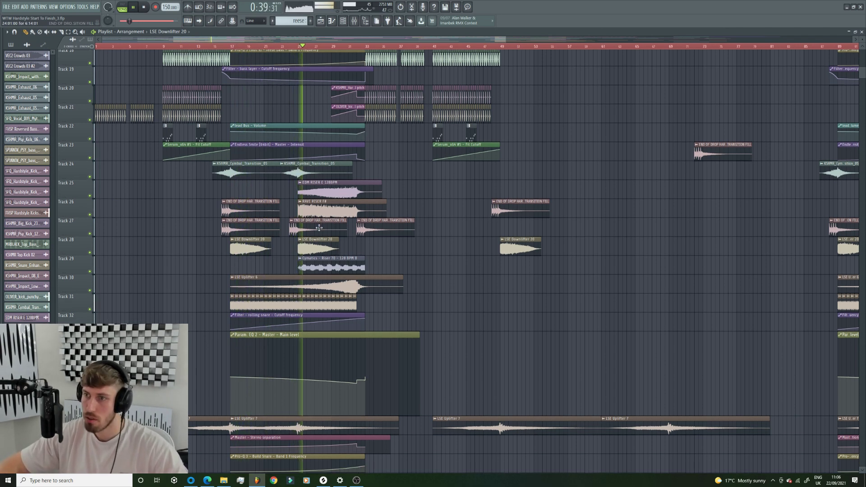
scroll(320, 226, "down", 5)
scroll(380, 402, "up", 1)
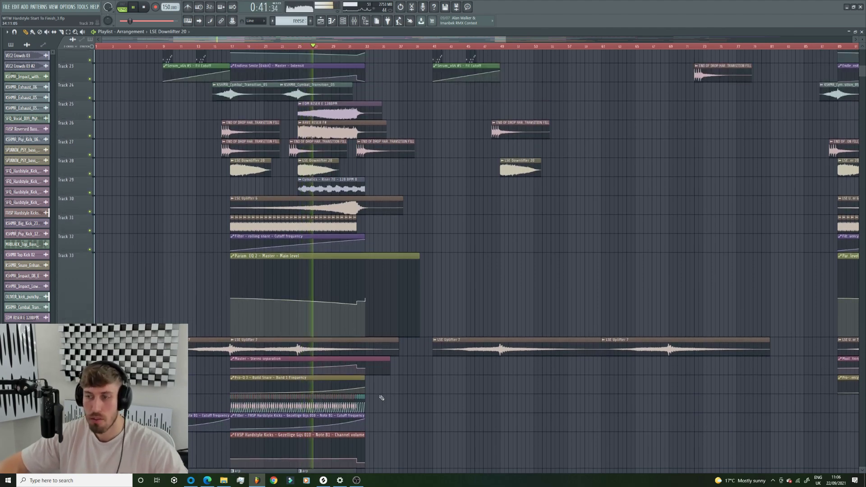
scroll(381, 399, "up", 10)
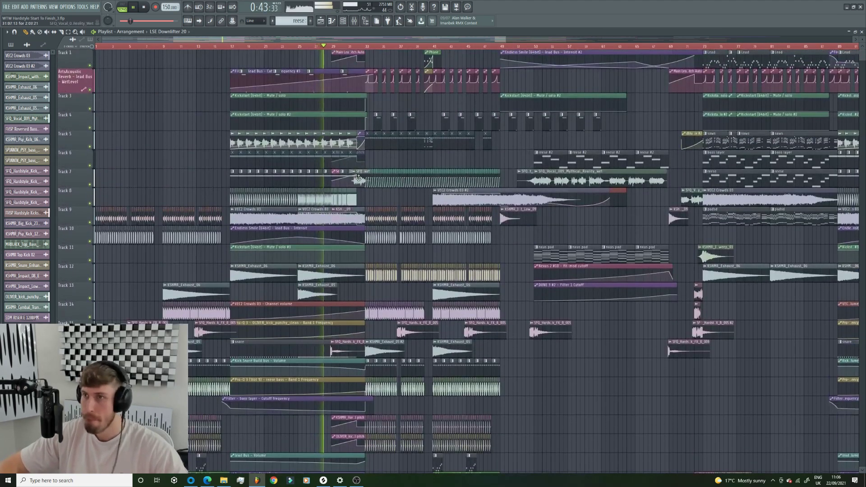
scroll(362, 50, "right", 1)
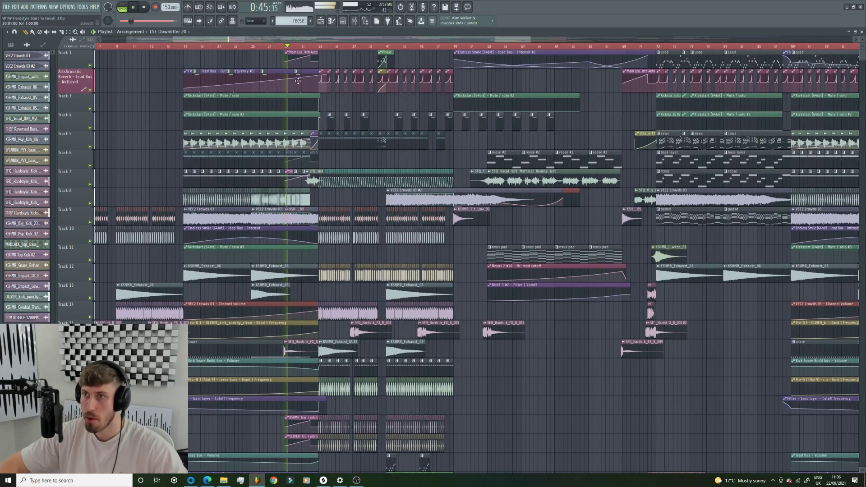
left_click(299, 81)
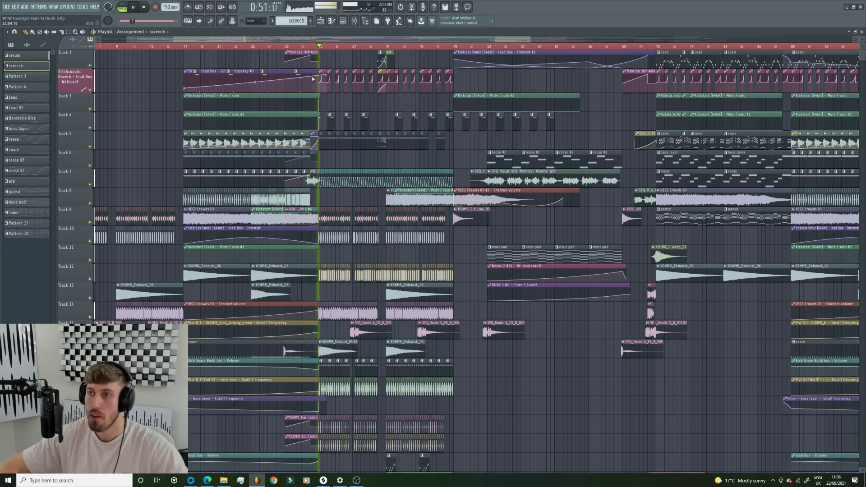
left_click_drag(126, 39, 211, 39)
key("space")
- Mute Tracks 9, 17 and 18, play the first drop from bar 33, and mute Track 12 during playback
left_click(93, 222)
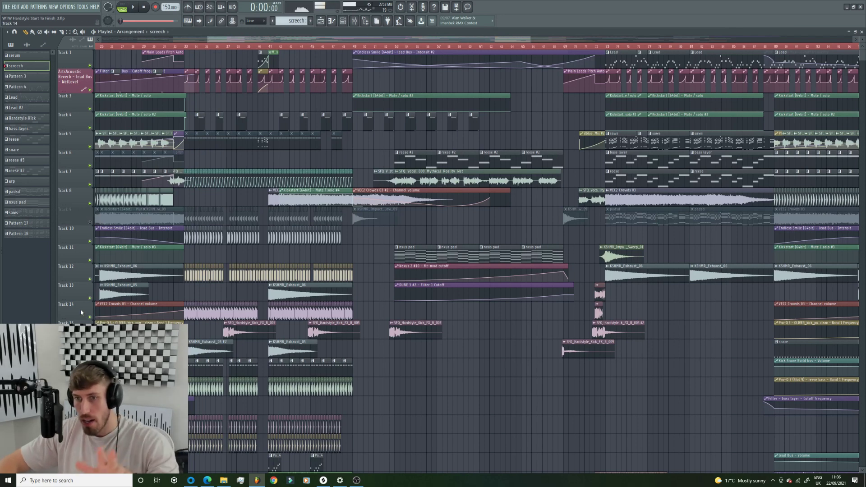
left_click(90, 374)
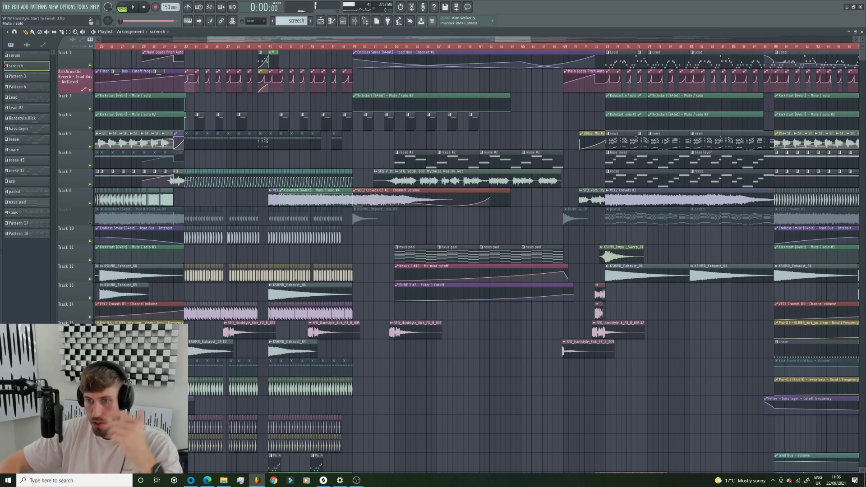
left_click(89, 394)
left_click(183, 47)
key("space")
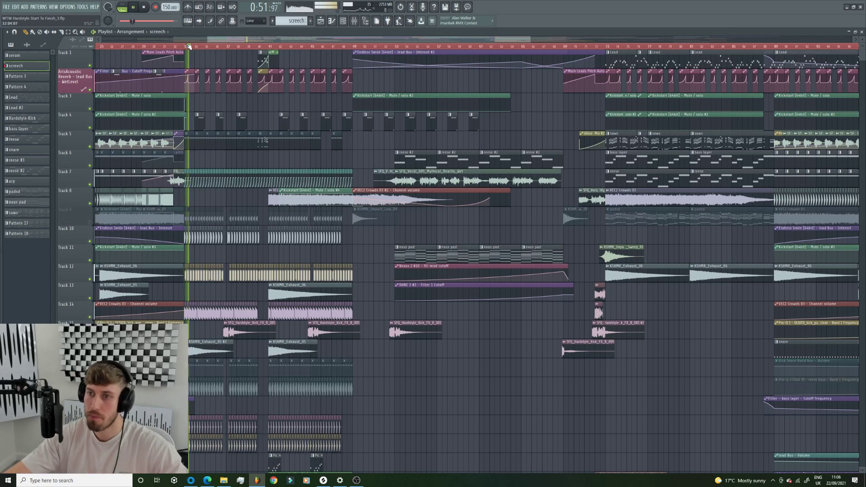
left_click(90, 279)
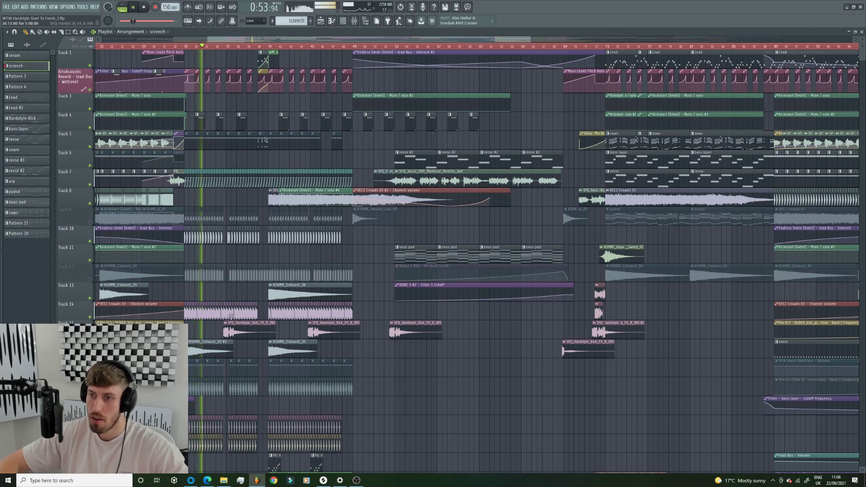
key("space")
- Open the KSHMR_Big_Kick_23_G sample from Track 14 and insert Pro-Q 3 in effect slot 9 of its mixer channel
double_click(247, 309)
left_click(355, 21)
left_click(605, 245)
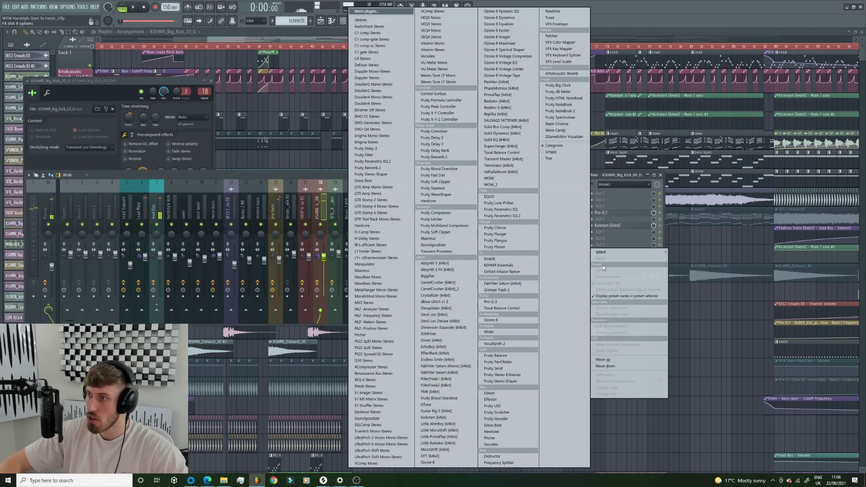
left_click(498, 304)
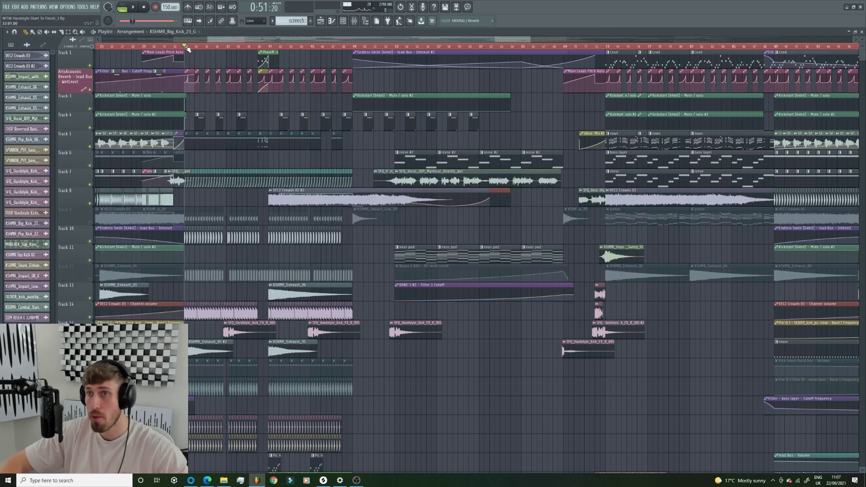
- Audition the drop from bar 33 and add a low-frequency bell boost in the kick channel's new Pro-Q 3
key("space")
left_click(353, 21)
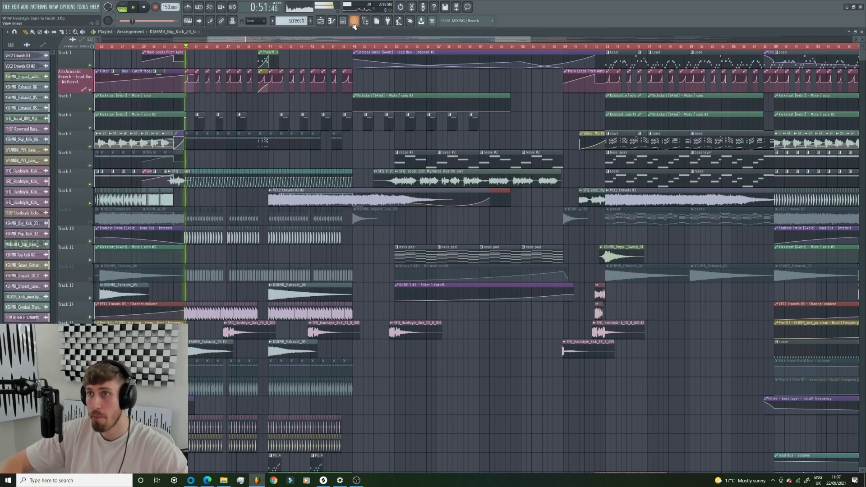
key("space")
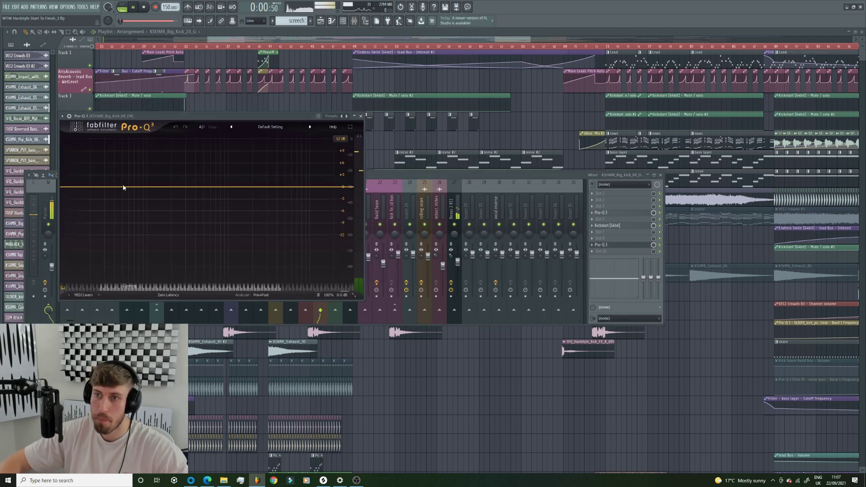
left_click_drag(124, 188, 120, 158)
- Replay the drop from bar 33 and reduce the kick's low bell boost to about +6 dB near 47 Hz
left_click(185, 47)
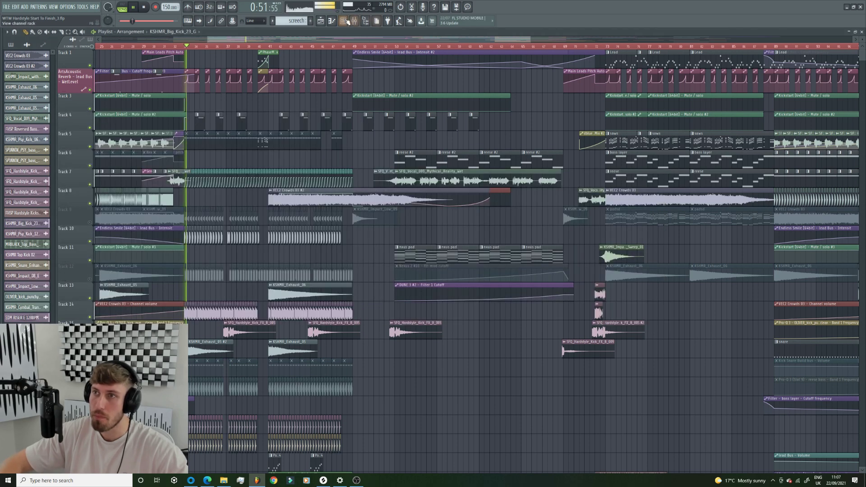
left_click(354, 21)
left_click(619, 245)
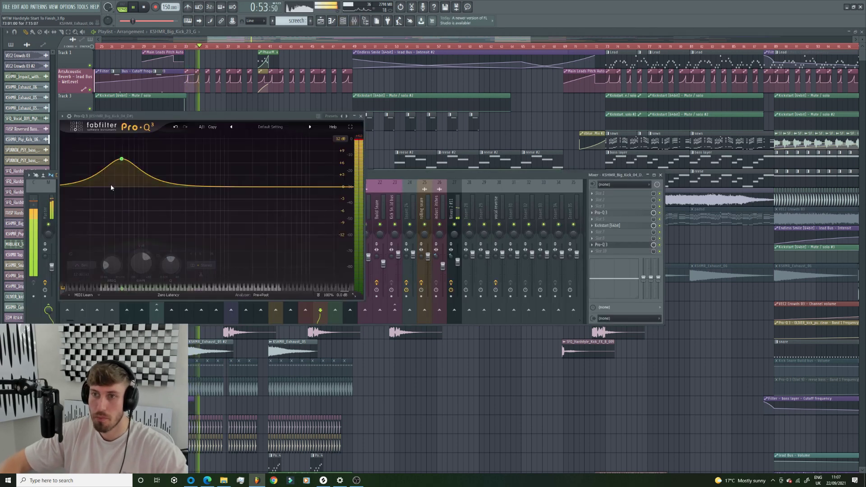
left_click_drag(121, 159, 120, 165)
key("space")
- Play the drop from bar 33 with Track 9 unmuted and open its reversed FHSP Hardstyle Kicks sample
left_click(232, 250)
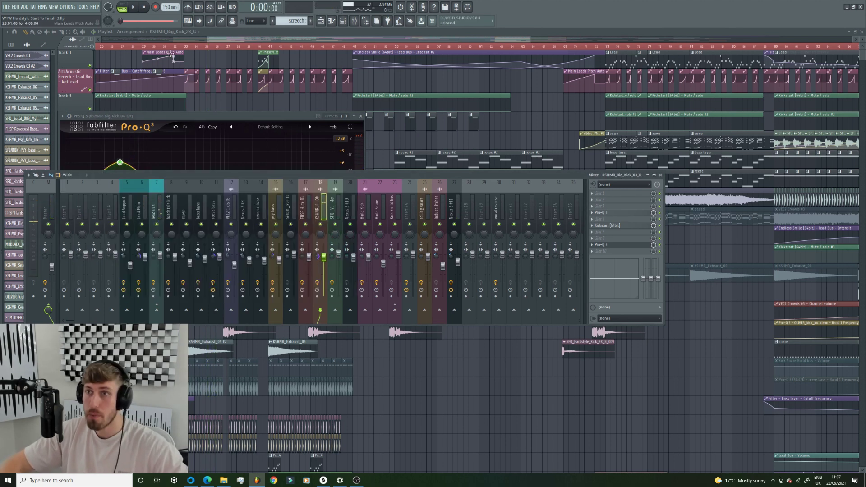
left_click(185, 47)
key("space")
left_click(90, 223)
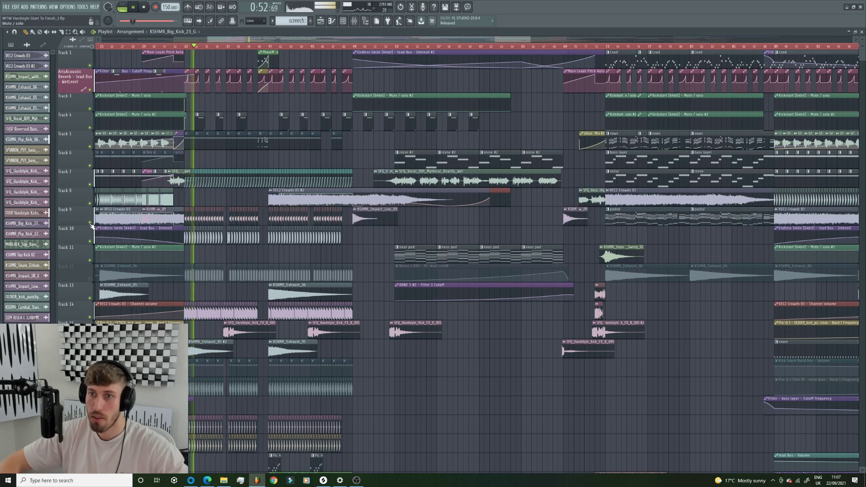
double_click(210, 218)
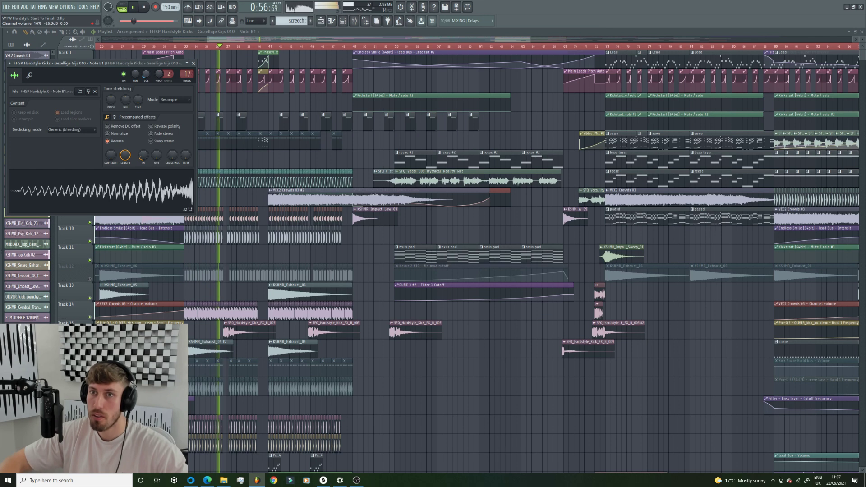
key("space")
- Unmute Track 12, mute Track 9, and open the SPINNIN_PSY_bass_macarena sample with its mixer channel while playing the drop
left_click(90, 280)
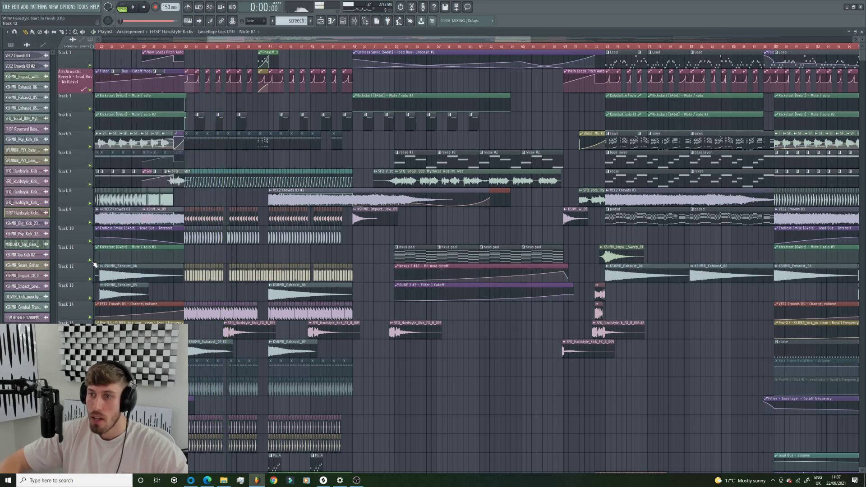
left_click(92, 223)
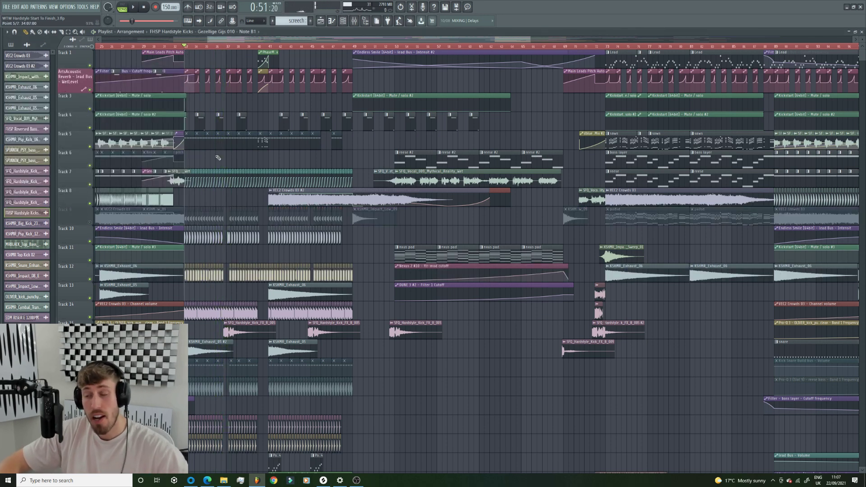
double_click(233, 274)
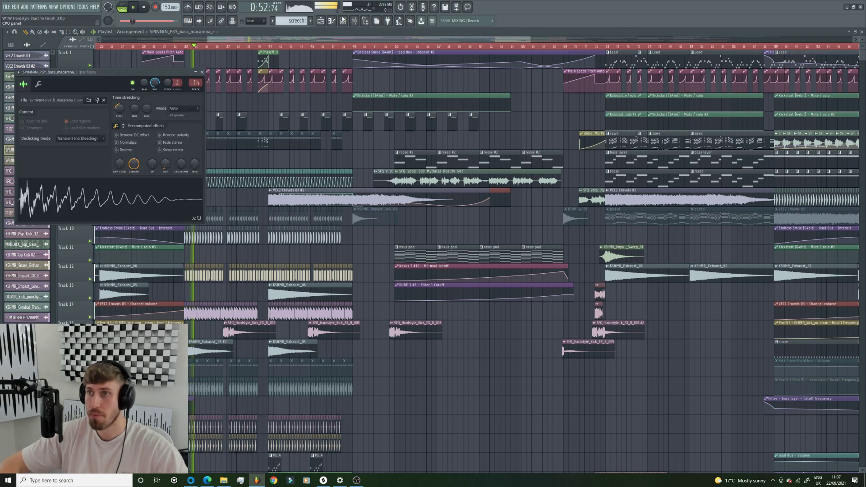
left_click(354, 21)
key("space")
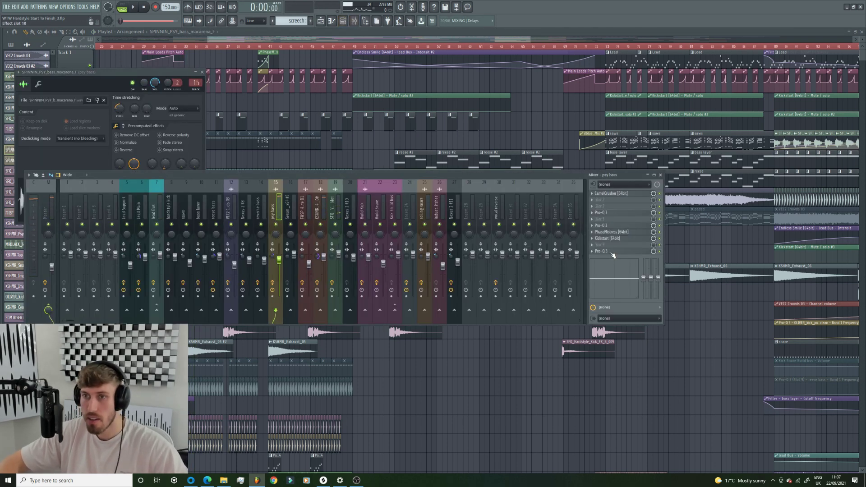
- Inspect the psy bass channel's Pro-Q 3 equalizers and adjust the low-cut band in the first one during playback
left_click(612, 253)
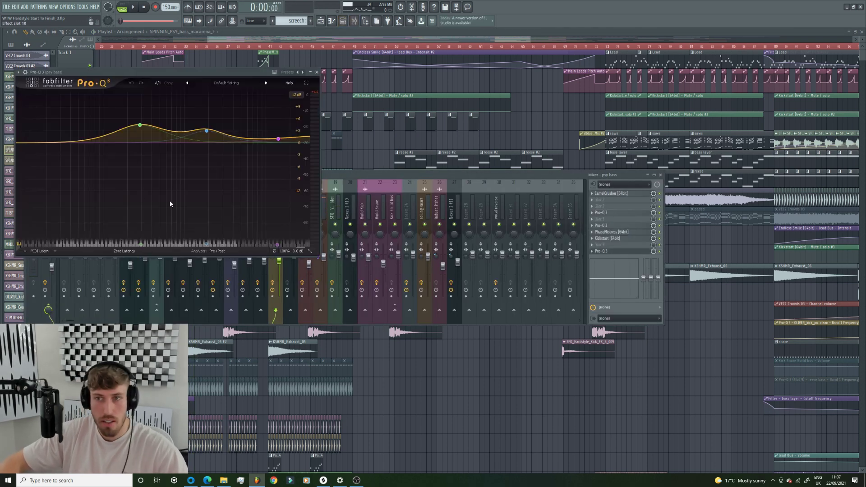
left_click(609, 225)
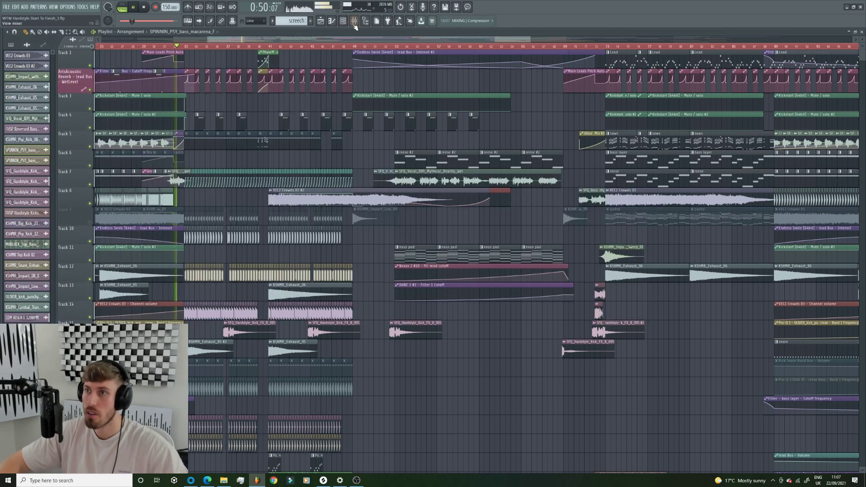
left_click(354, 22)
left_click(616, 213)
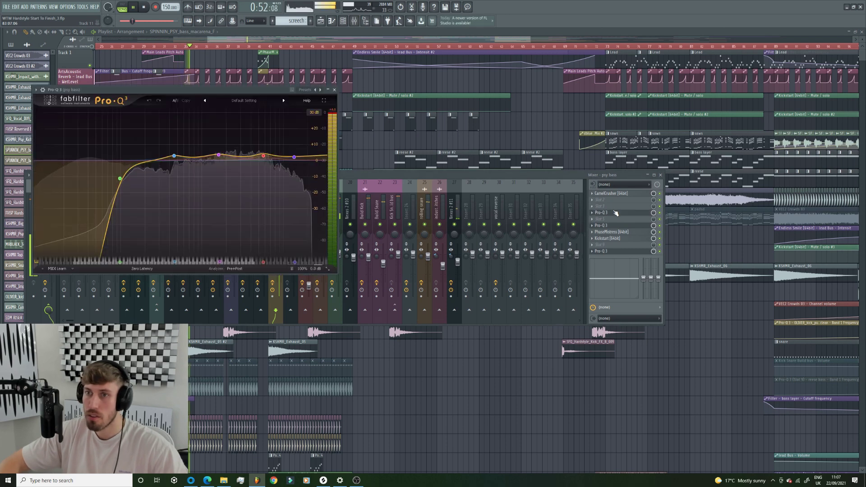
left_click_drag(145, 166, 121, 188)
key("space")
- Mute Track 14 and play the first drop from bar 33
left_click(186, 47)
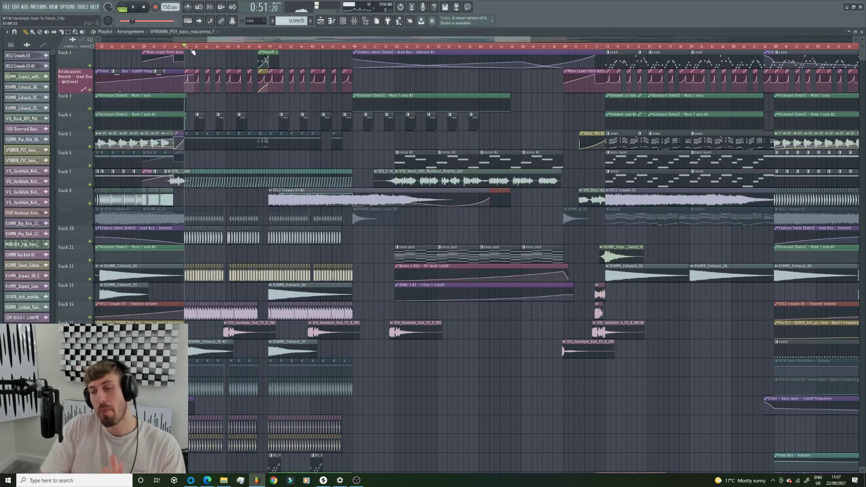
left_click(89, 317)
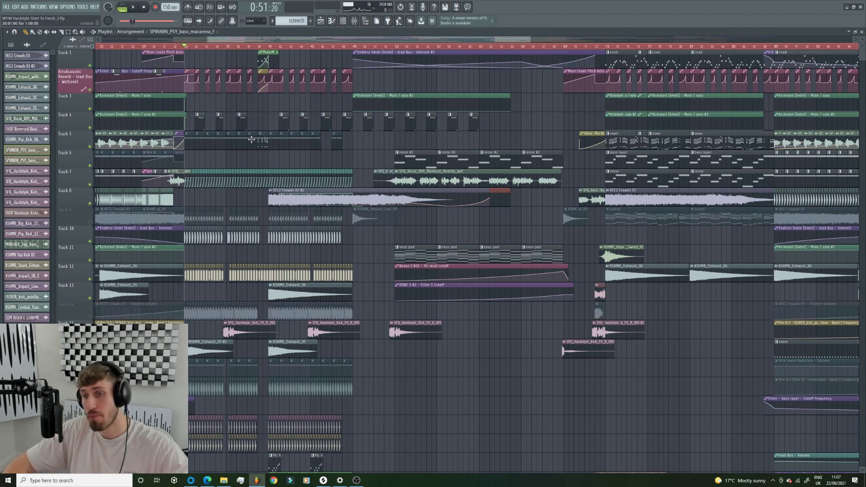
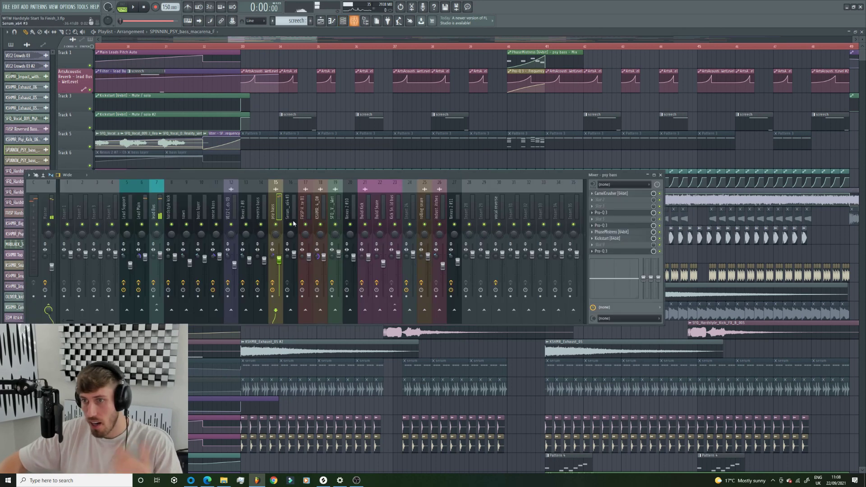
key("F9")
key("space")
- Open Kickstart on the KSHMR_Big_Kick_23_G channel, try the square-shaped curve, and choose the Nice & Tight curve
double_click(252, 312)
left_click(354, 21)
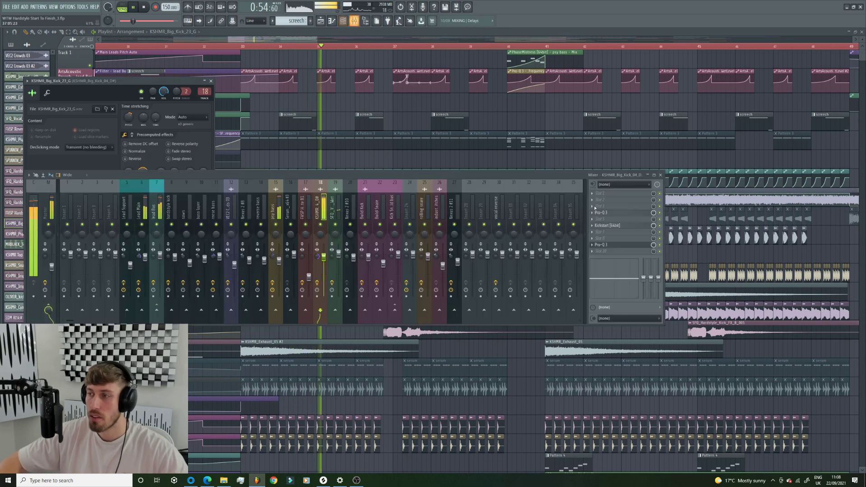
left_click(632, 226)
left_click(180, 177)
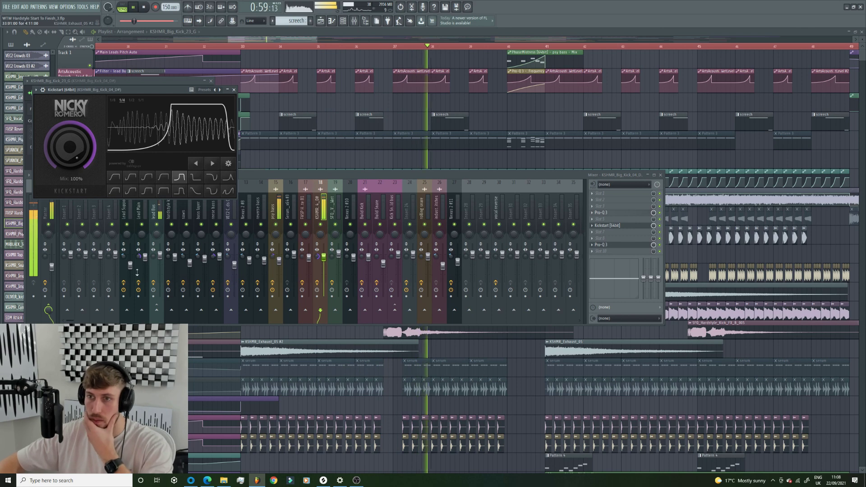
left_click(147, 177)
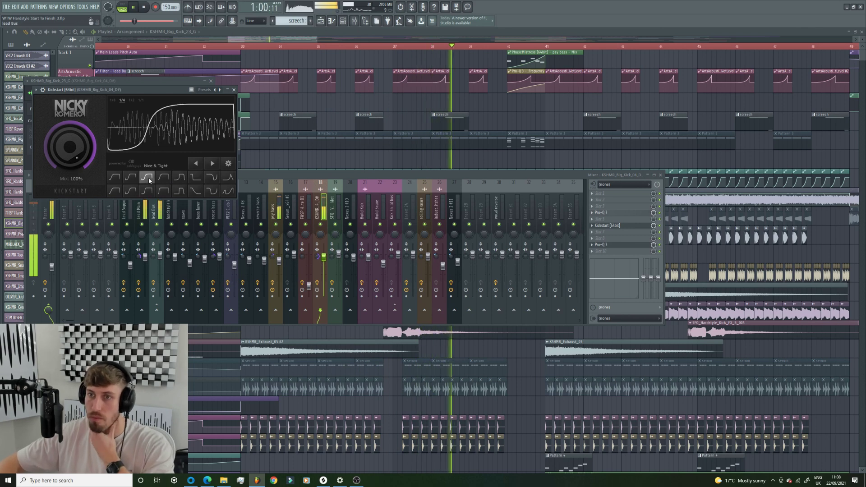
- Replay the drop from bar 33 and open the slot 9 Pro-Q 3 on the KSHMR_Big_Kick_23_G channel
left_click(230, 38)
left_click(235, 47)
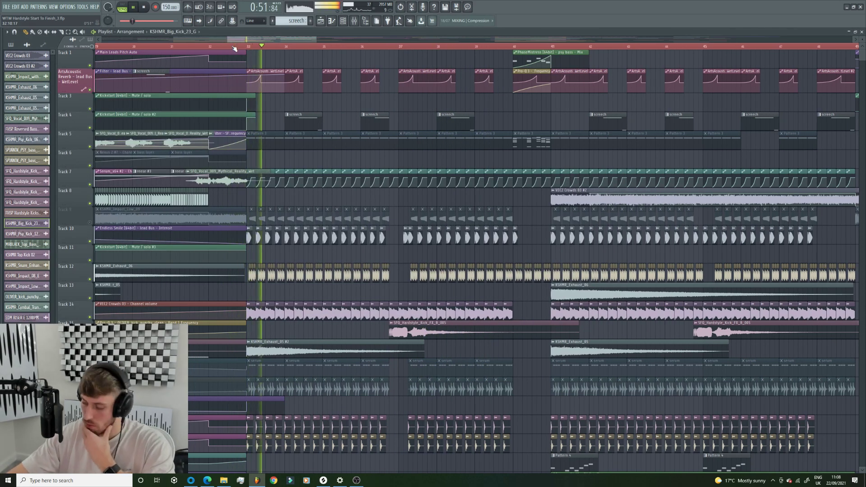
double_click(314, 307)
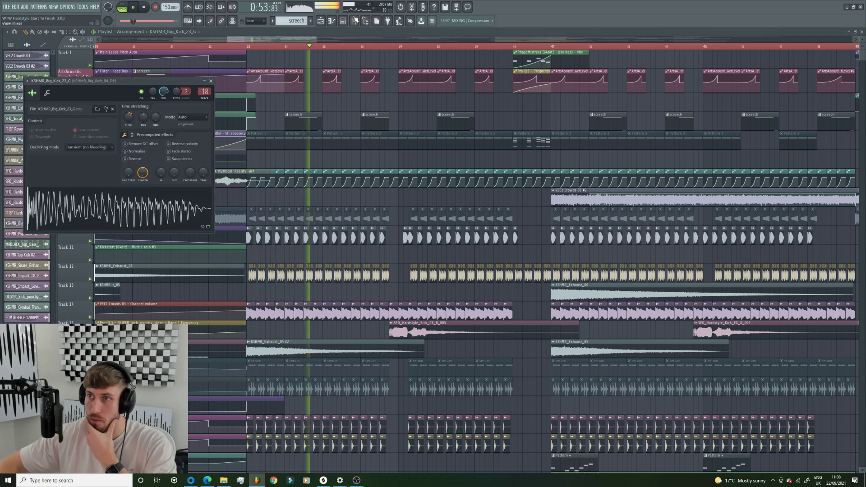
left_click(354, 20)
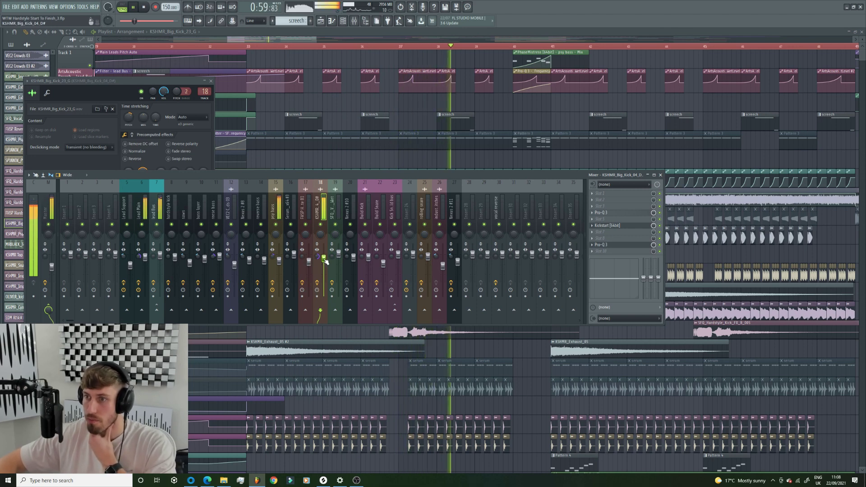
left_click(607, 245)
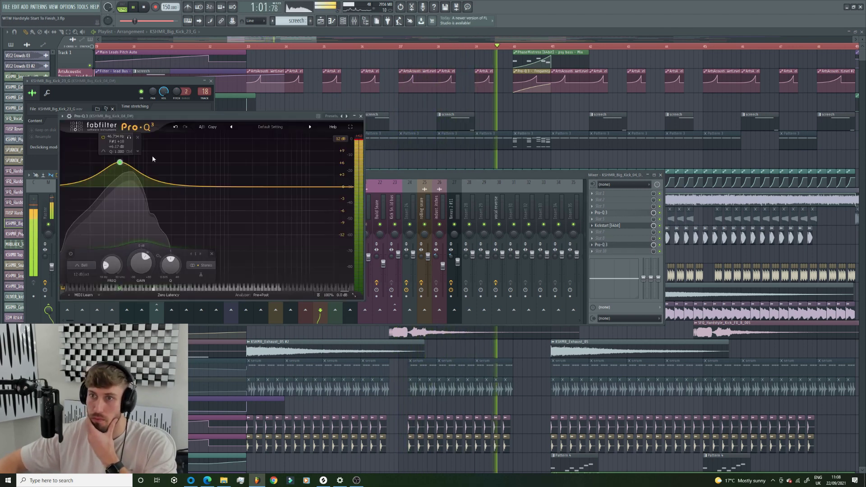
- In the kick channel's slot 4 Pro-Q 3, add a third bell band and adjust the low boost to about +6 dB near 47 Hz
left_click(628, 214)
left_click_drag(107, 166, 104, 165)
scroll(104, 166, "up", 1)
left_click(107, 168)
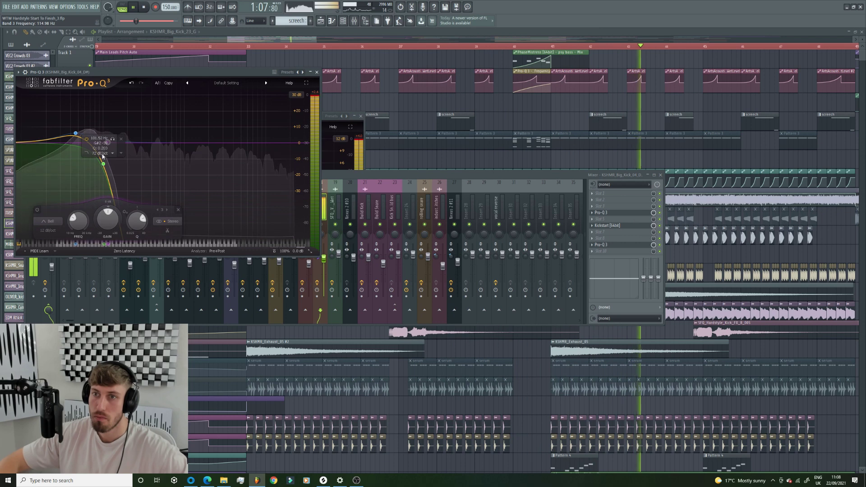
left_click(91, 117)
mouse_move(75, 136)
left_mouse_down()
mouse_move(76, 90)
mouse_move(76, 136)
left_mouse_up()
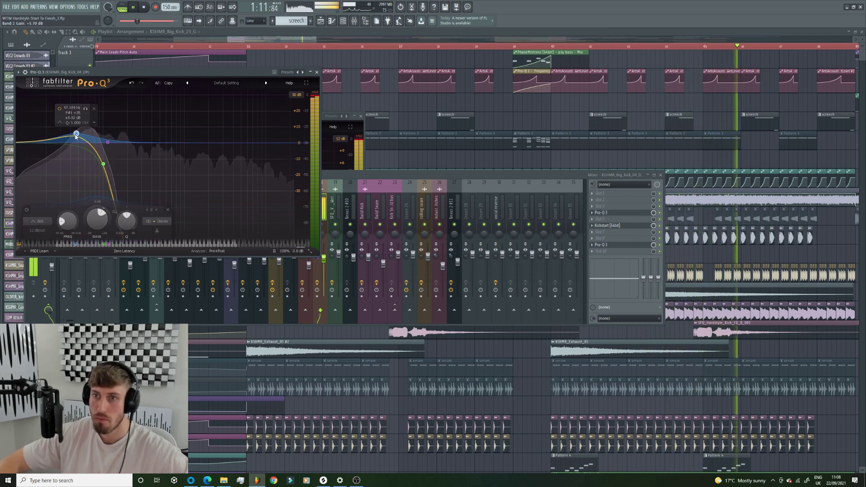
- Replay the drop from bar 33 and shift the high cut in the kick channel's slot 4 Pro-Q 3 to a higher frequency
key("F12")
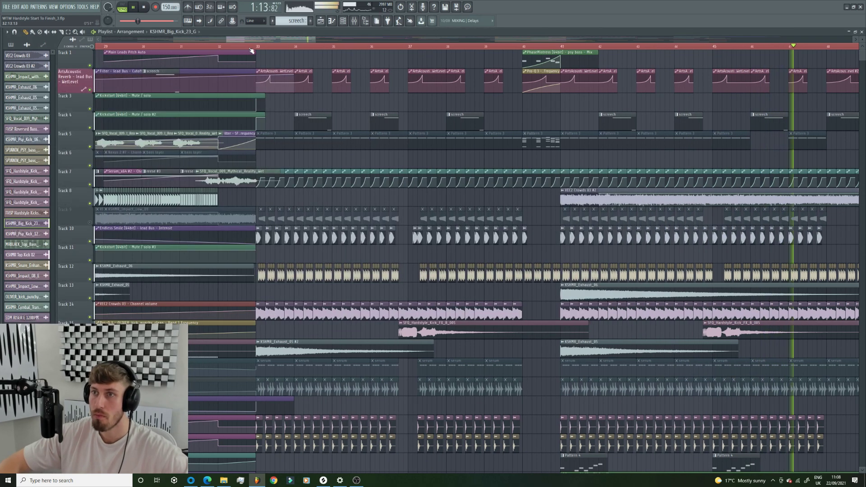
left_click(355, 21)
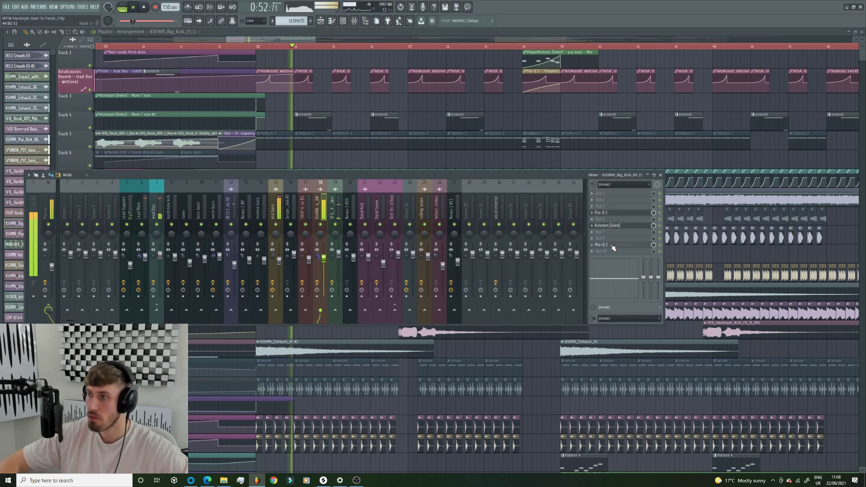
left_click(601, 212)
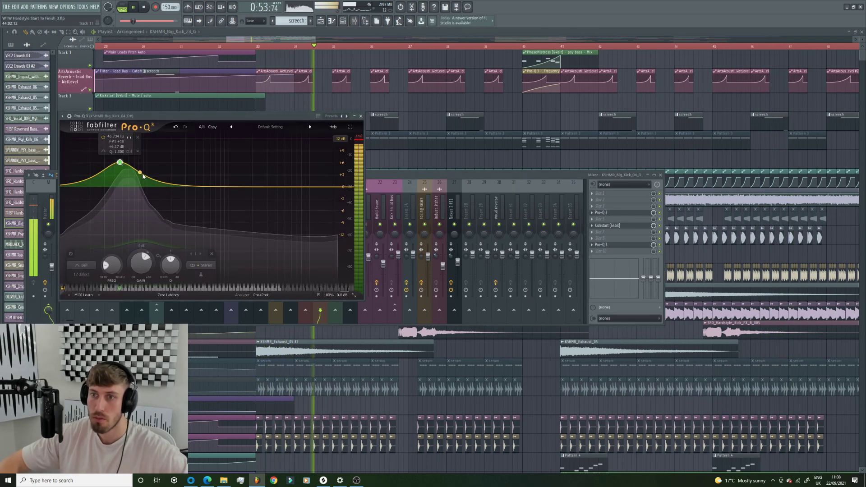
left_click(660, 216)
left_click(618, 244)
left_click_drag(100, 145, 130, 154)
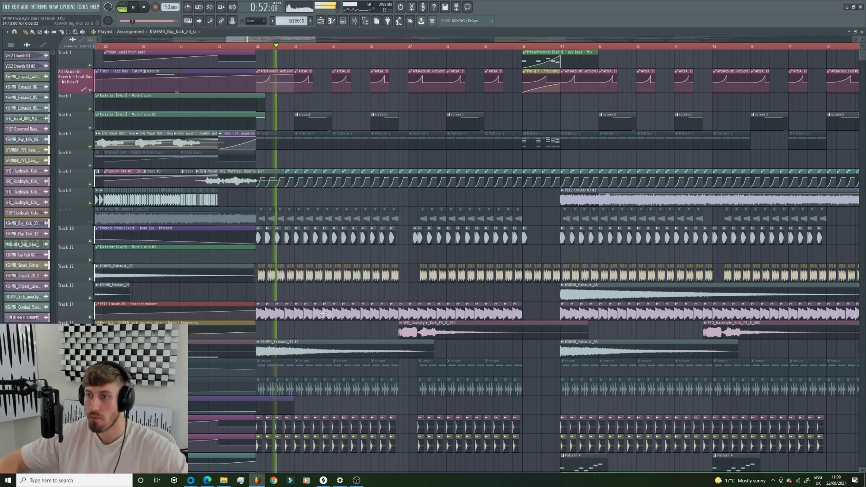
- Mute Track 12 and set the high cut in the kick channel's Pro-Q 3 to about 115 Hz
double_click(324, 314)
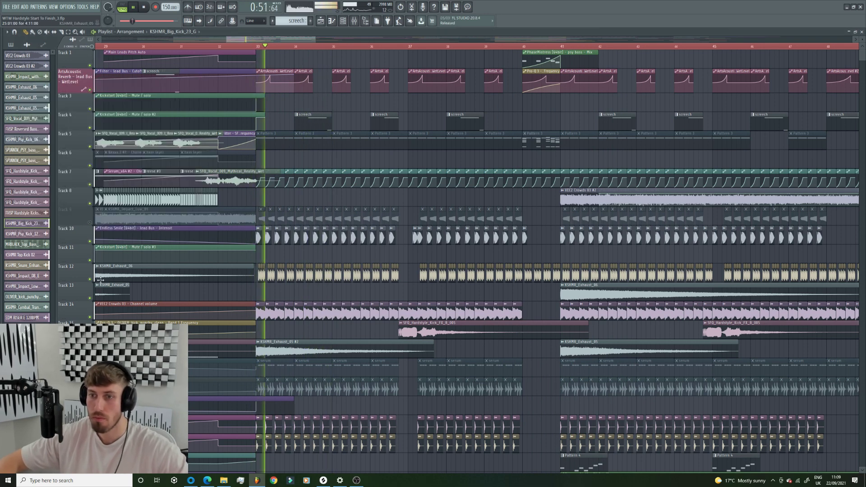
left_click(90, 280)
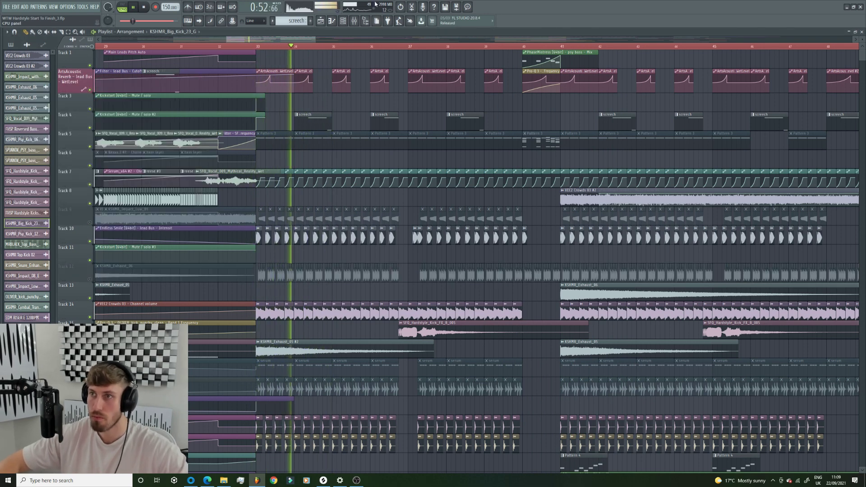
left_click(355, 21)
key("F9")
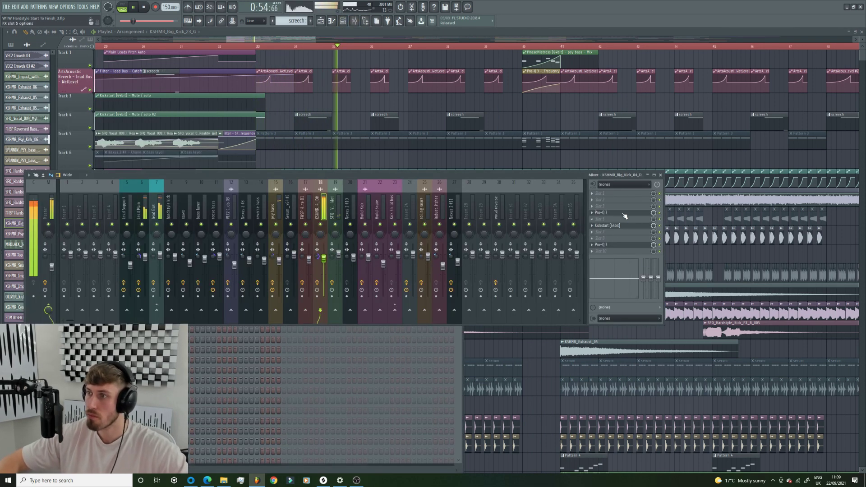
left_click_drag(129, 151, 108, 149)
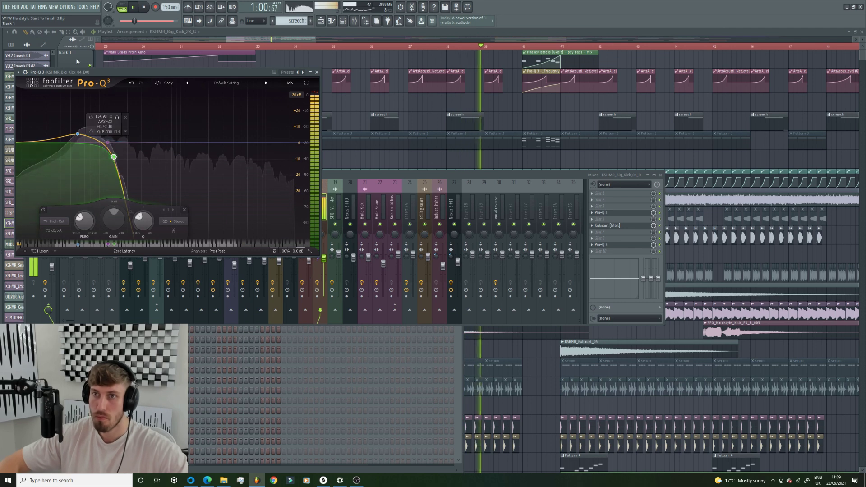
key("F5")
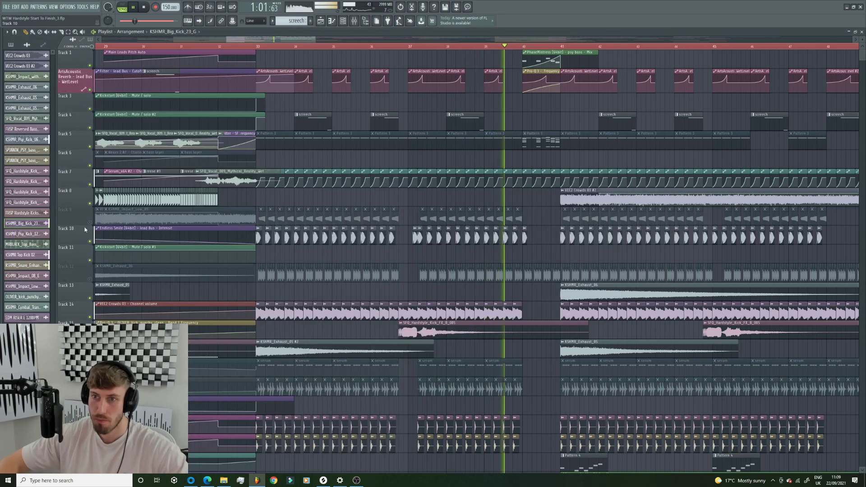
- Unmute Track 12, then open its SPINNIN_PSY_bass_macarena_F #2 sample and the psy bass mixer track during playback
left_click(90, 279)
key("space")
key("space")
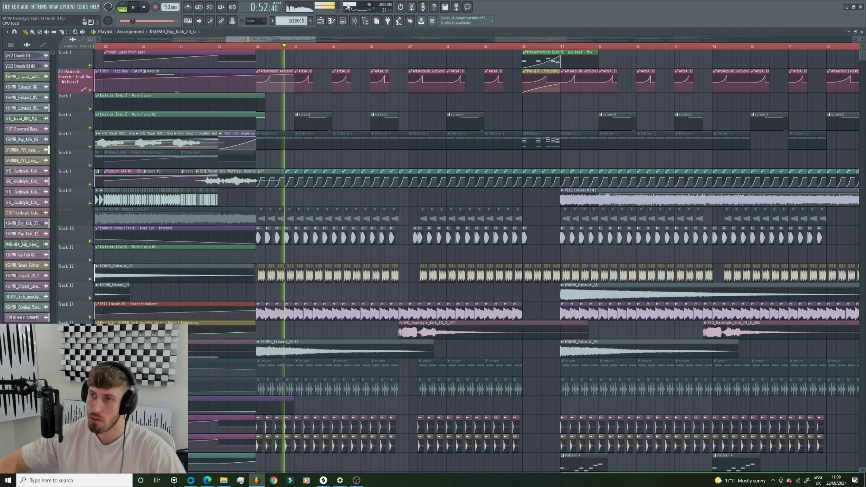
double_click(391, 274)
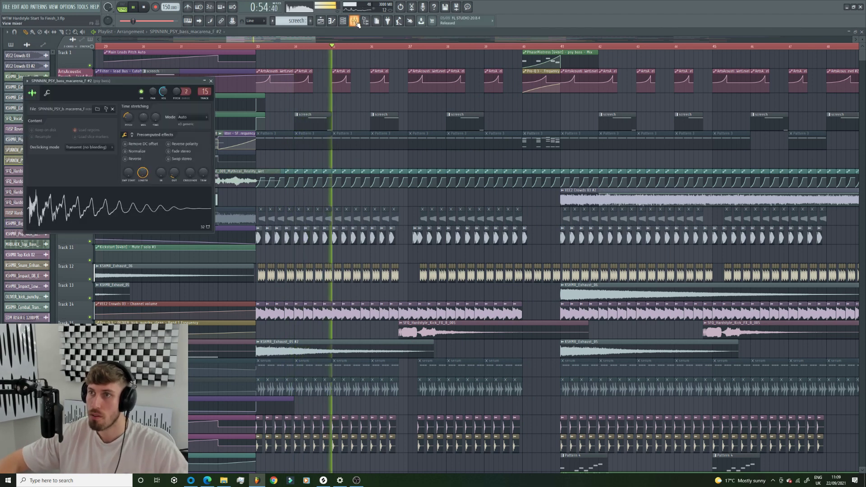
key("F9")
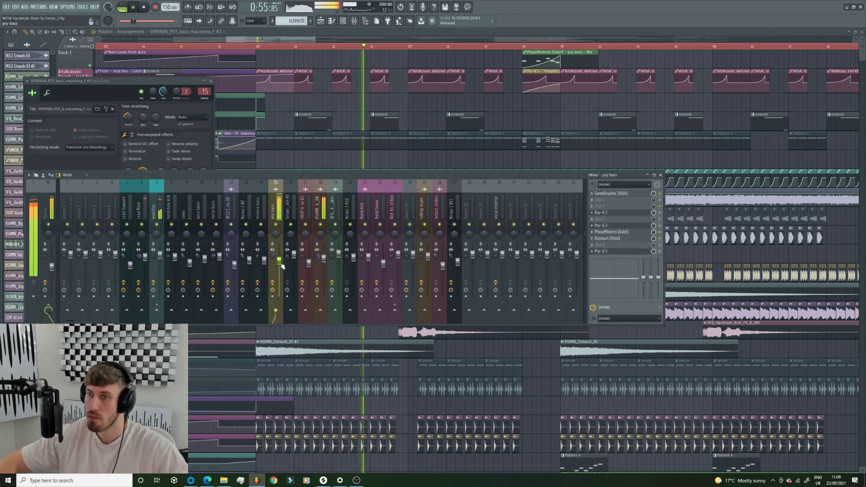
- Stop playback and set the channel volume of SPINNIN_PSY_bass_macarena_F #2 to 45%
left_click(315, 121)
double_click(335, 276)
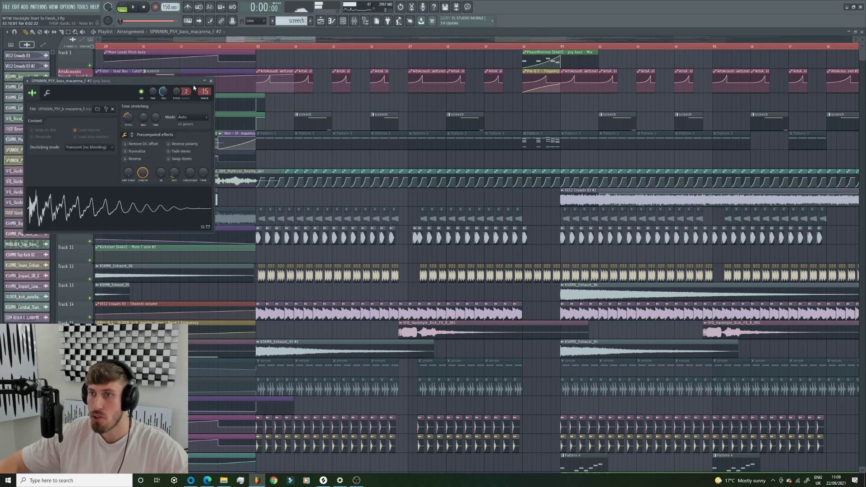
left_click_drag(166, 102, 164, 106)
left_click_drag(162, 96, 162, 99)
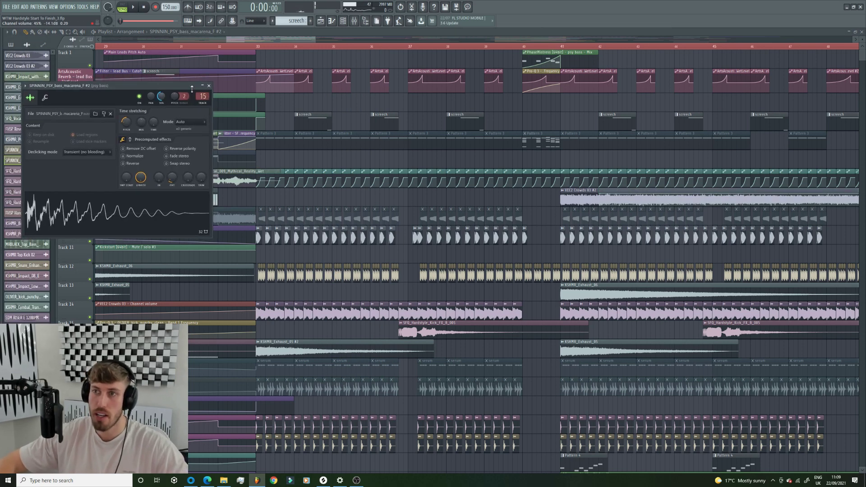
- While playing the drop, set the channel volume of SPINNIN_PSY_bass_macarena_F #2 to 40% and of SPINNIN_PSY_bass_macarena_F to 77%
left_click_drag(227, 39, 237, 39)
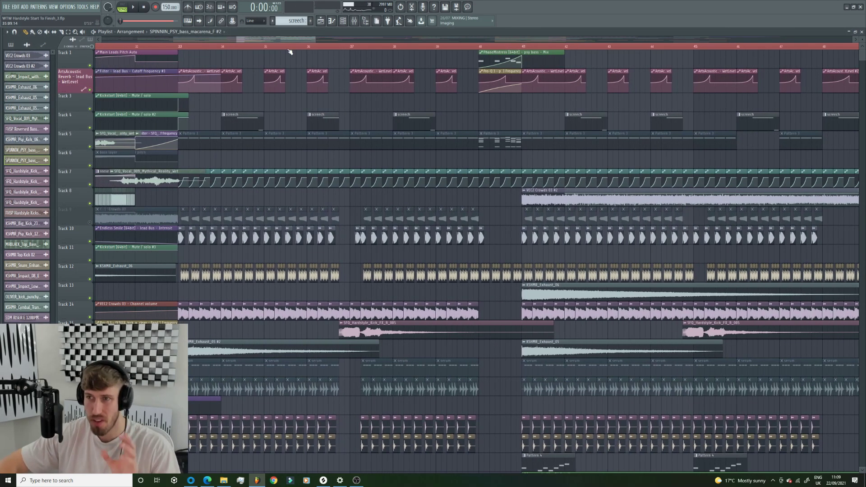
left_click_drag(314, 41, 256, 47)
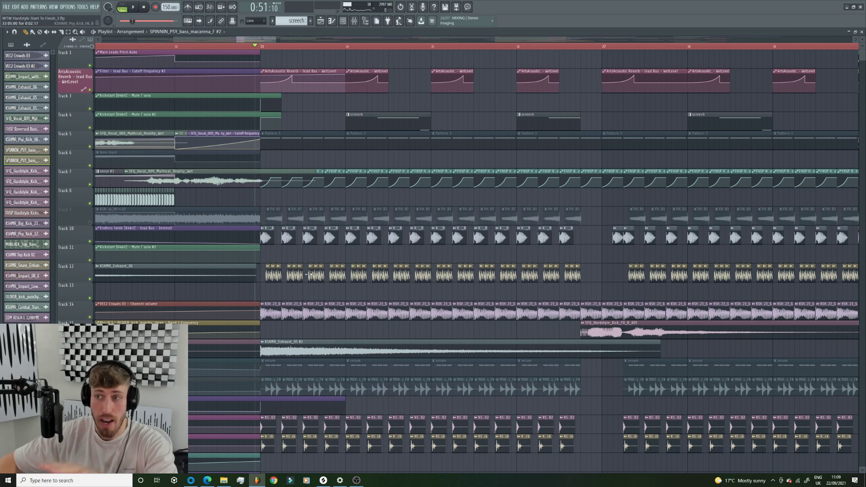
key("space")
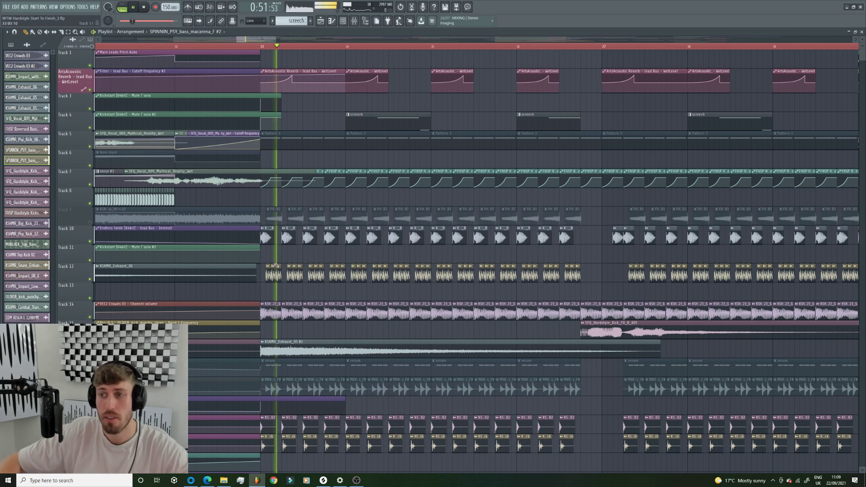
double_click(289, 272)
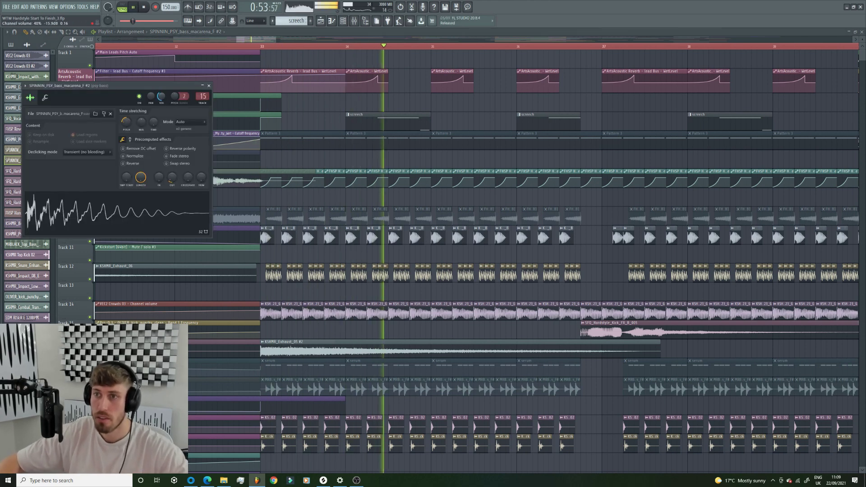
double_click(449, 274)
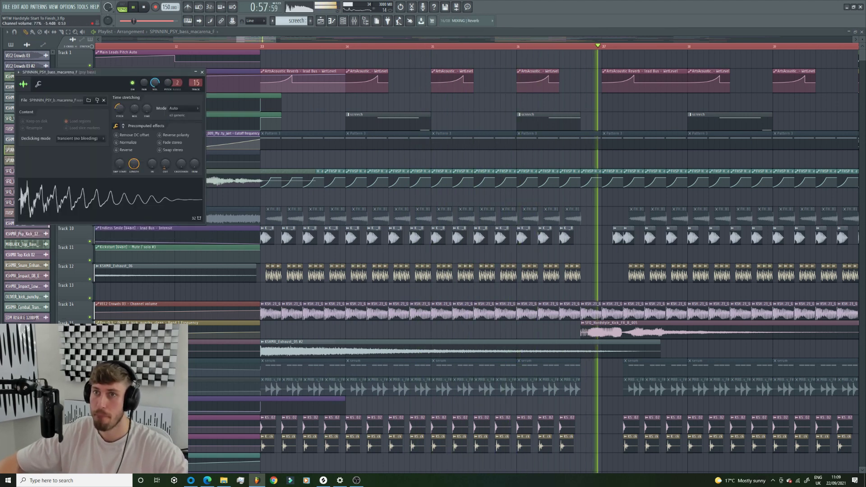
- Unmute the MRBLACK_Top_Bass_F# track and set that sample's channel volume to 44% while replaying the drop from bar 33
left_click(90, 394)
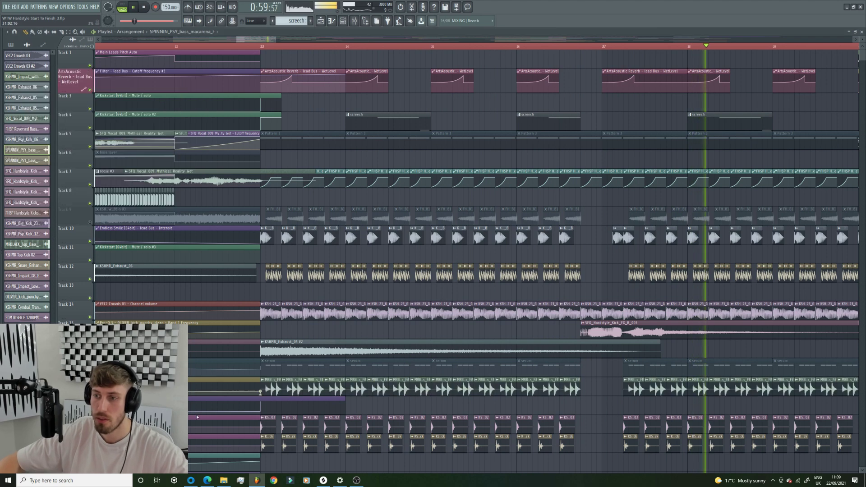
double_click(272, 388)
left_click_drag(191, 117, 191, 111)
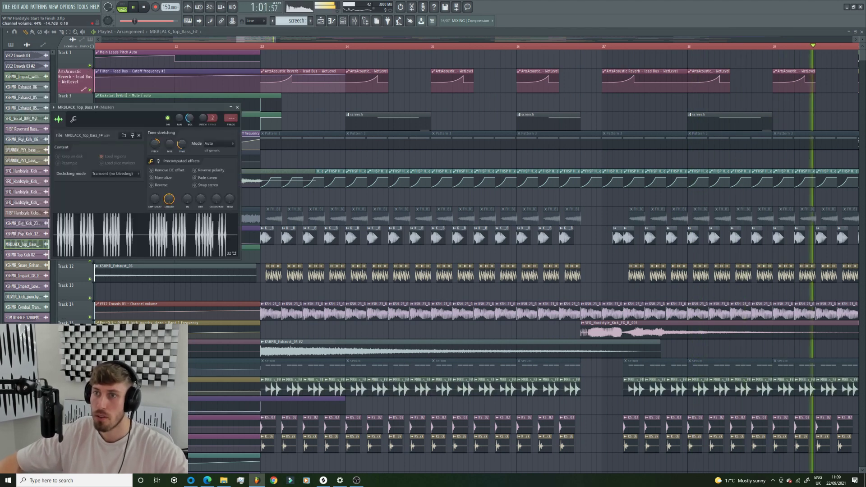
left_click(260, 46)
double_click(320, 383)
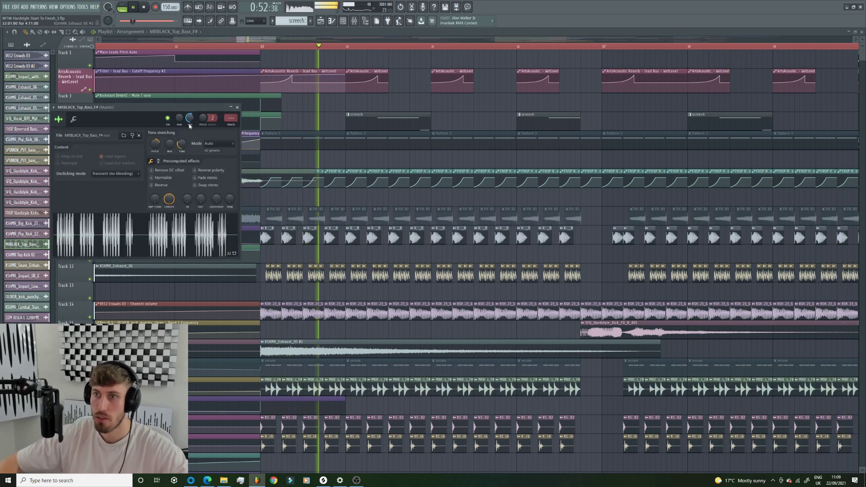
- Set the channel volume of the KSHMR_Big_Kick_23_G sample to 76% and unmute Track 9
left_click(293, 311)
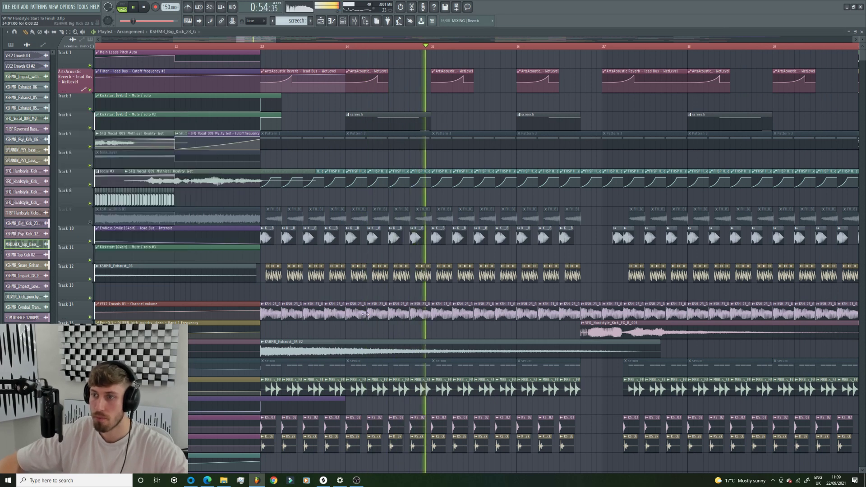
double_click(293, 312)
left_click_drag(164, 92, 164, 96)
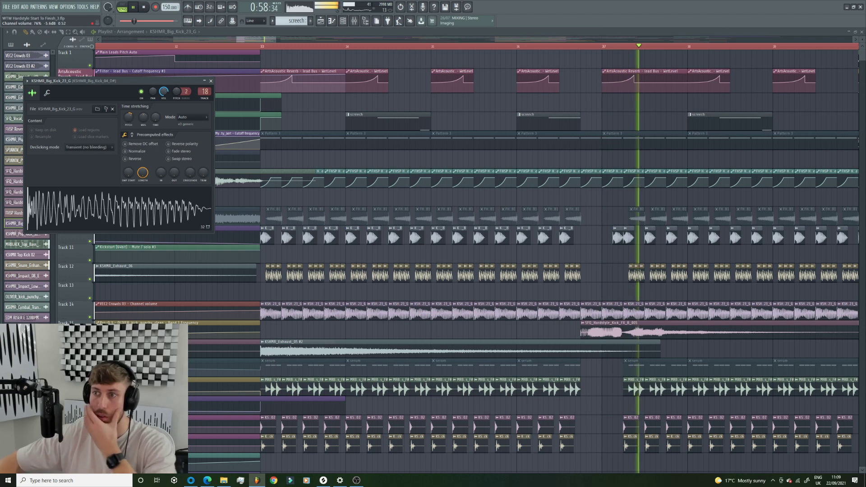
left_click(210, 80)
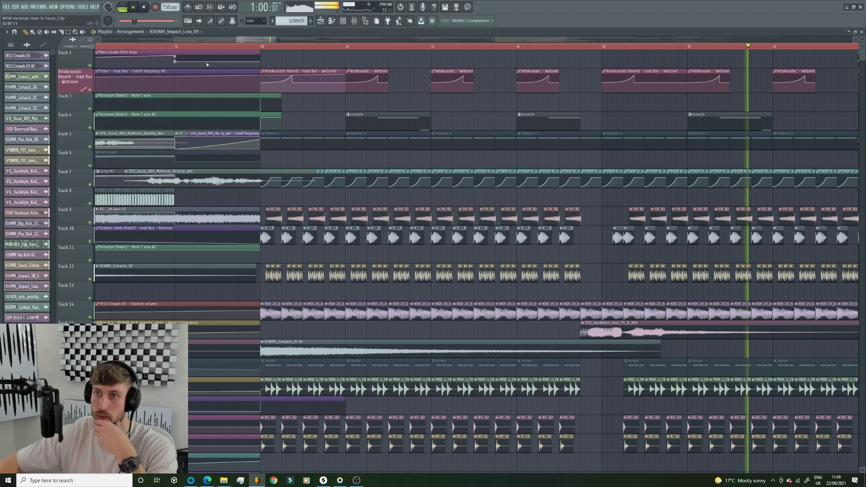
- Set the channel volume of the FHSP Hardstyle Kicks sample on Track 9 to 16% during the drop and save the project
left_click(175, 47)
left_click_drag(276, 39, 416, 2)
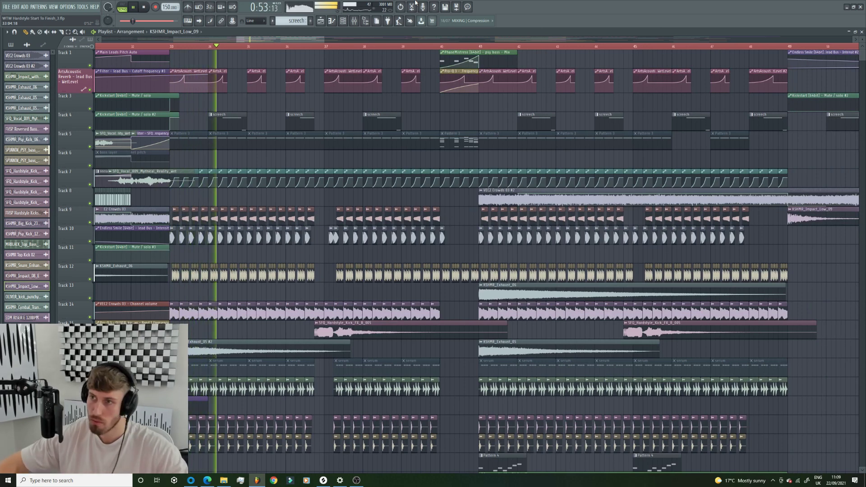
double_click(359, 222)
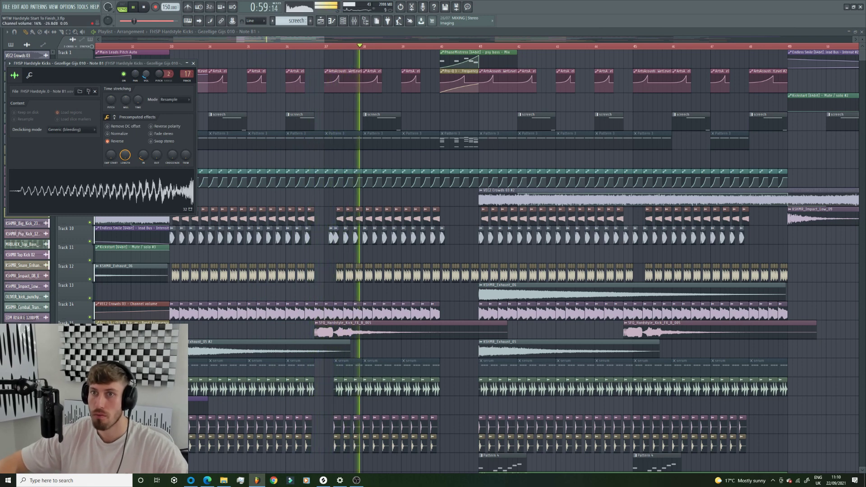
key("ctrl+s")
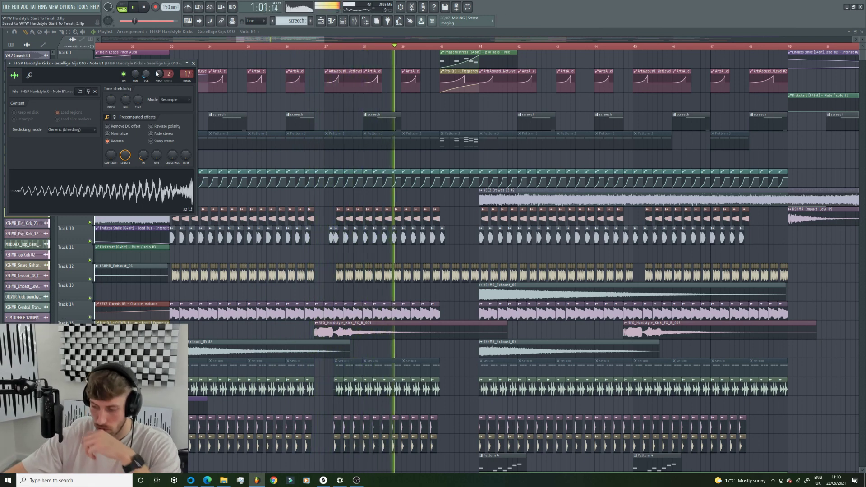
- Replay the drop from bar 33 and unmute the track holding the serum pattern clips
left_click_drag(323, 39, 403, 40)
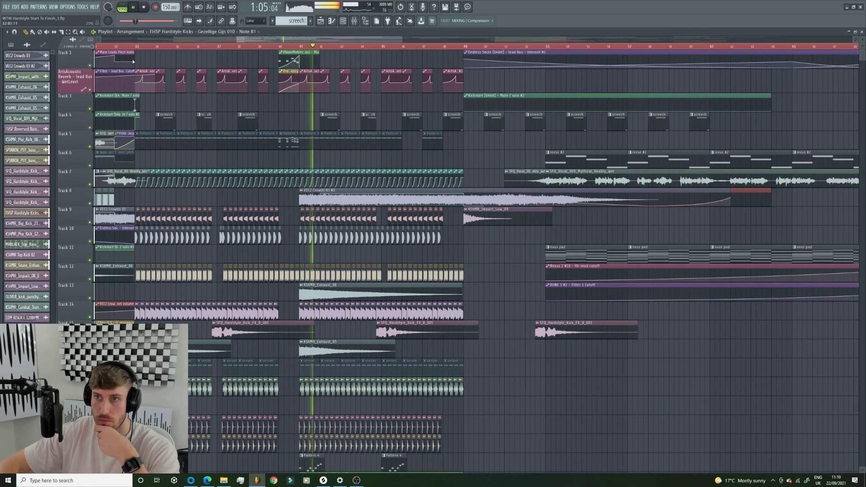
left_click(135, 46)
left_click(90, 374)
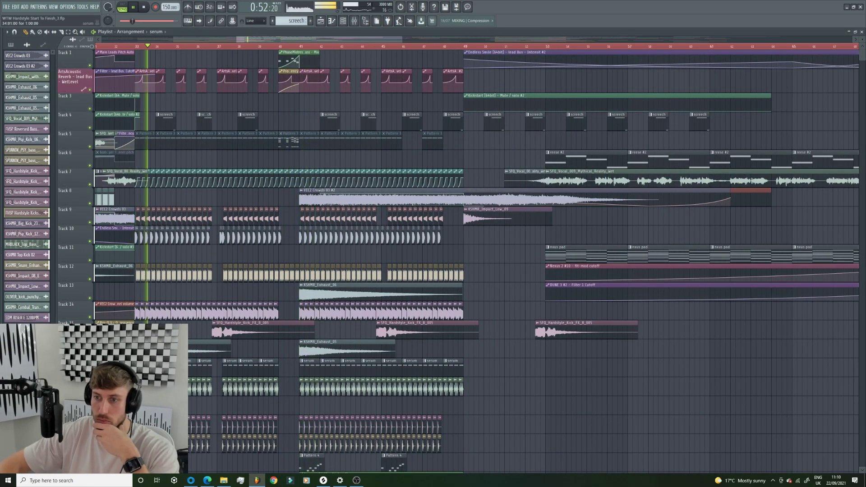
- Open the serum pattern and try a channel volume of 49% for its Serum layer
double_click(165, 366)
left_click(343, 20)
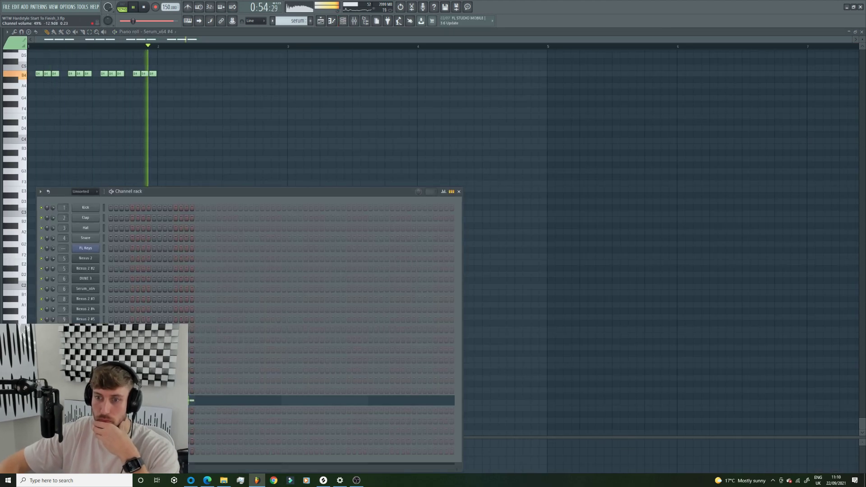
key("F5")
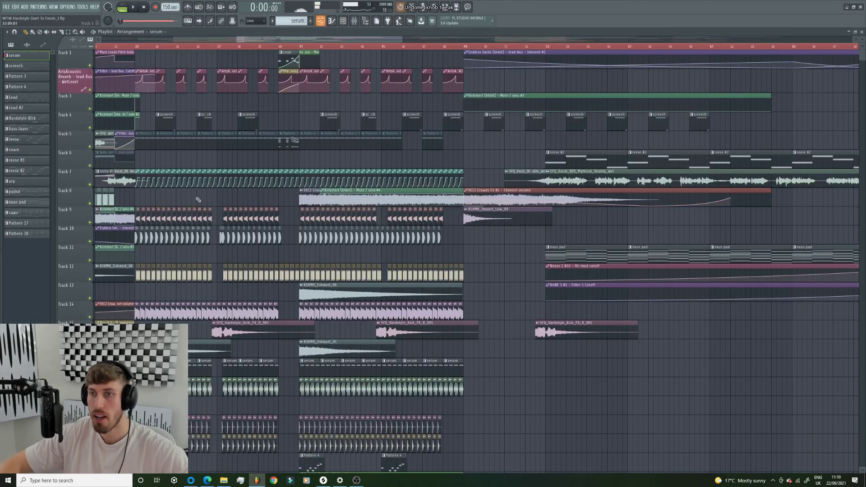
- Mute Track 9 and replay the first drop from just before bar 33
left_click(90, 223)
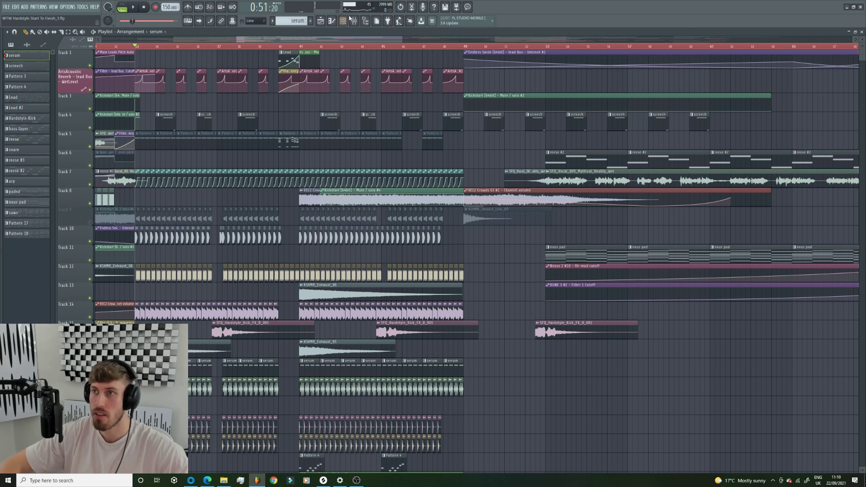
left_click(343, 21)
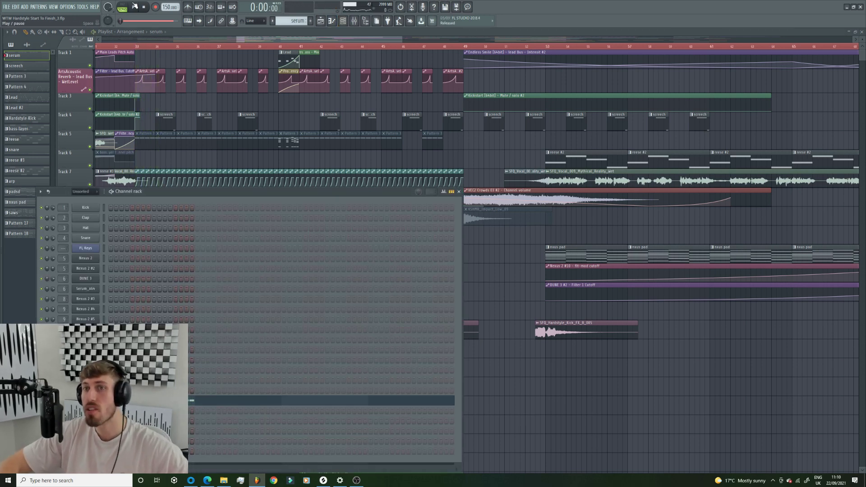
left_click(129, 47)
key("space")
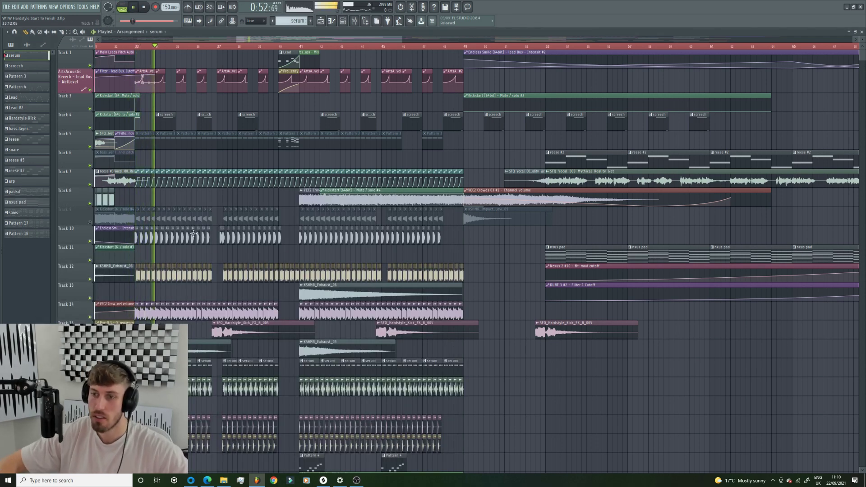
- Close the channel rack and unmute Track 9 so the reversed kick samples play in the drop
left_click(343, 21)
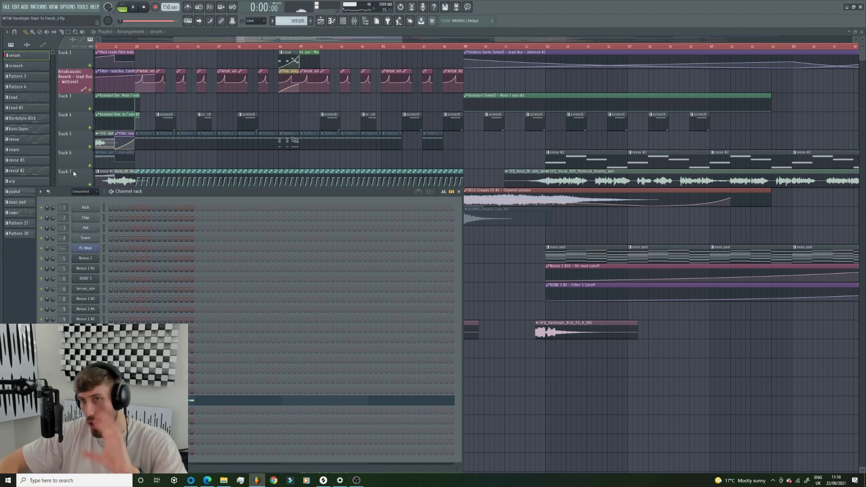
left_click(73, 157)
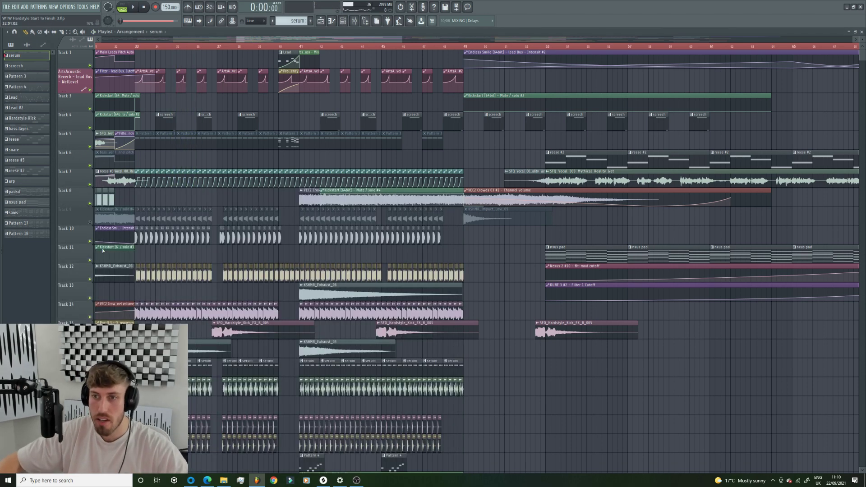
left_click(90, 222)
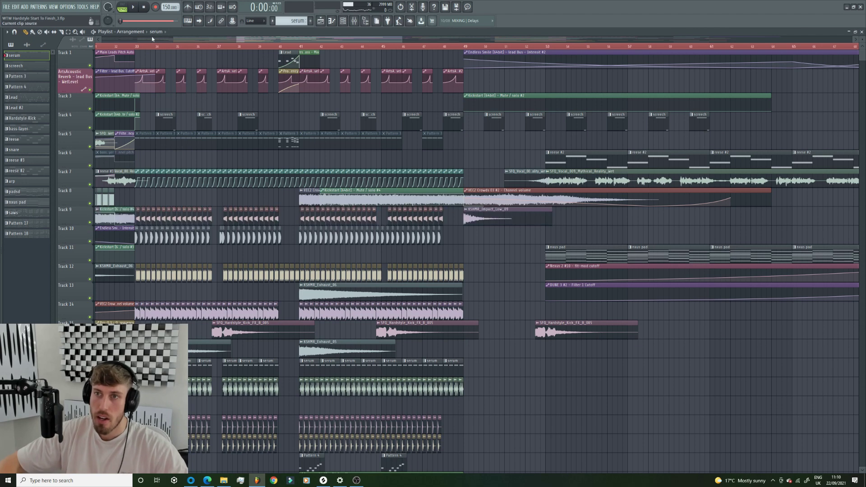
- Add Pro-Q 3 to the FHSP Hardstyle Kicks mixer track with two midrange bell boosts and a high-shelf cut of about 4 dB
double_click(207, 216)
left_click(355, 22)
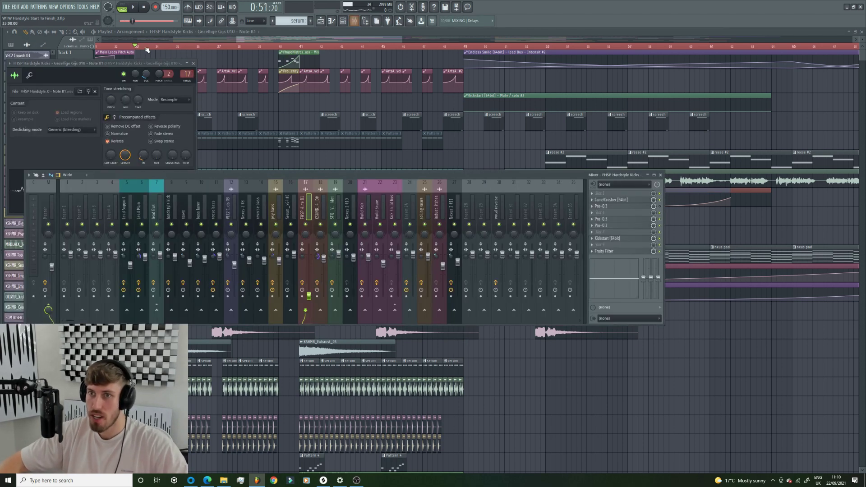
left_click(613, 249)
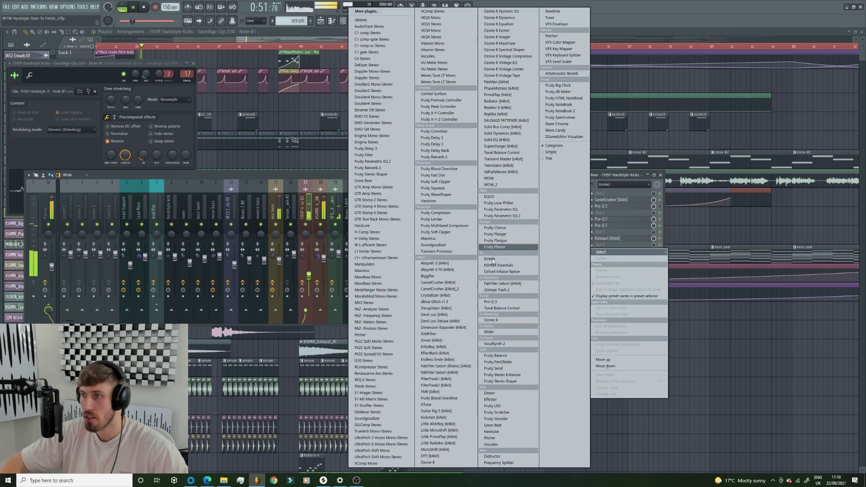
left_click(499, 301)
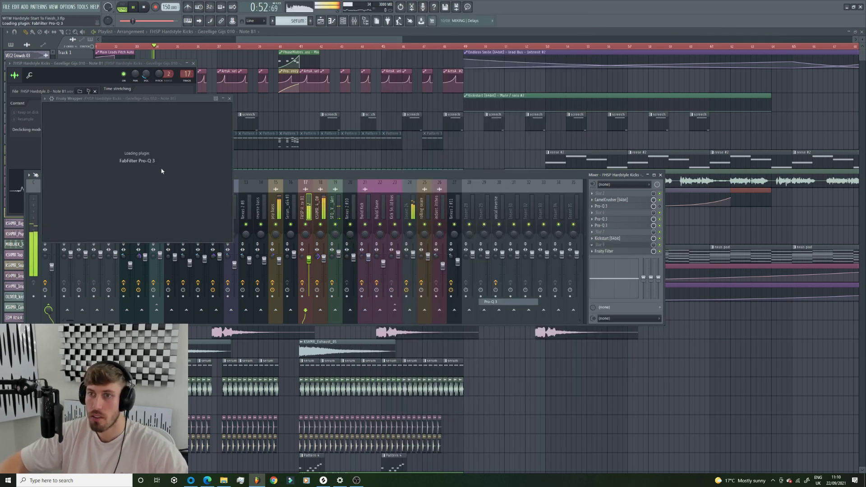
left_click_drag(167, 170, 191, 150)
mouse_move(233, 170)
left_mouse_down()
mouse_move(236, 147)
mouse_move(239, 156)
left_mouse_up()
left_click_drag(305, 170, 278, 177)
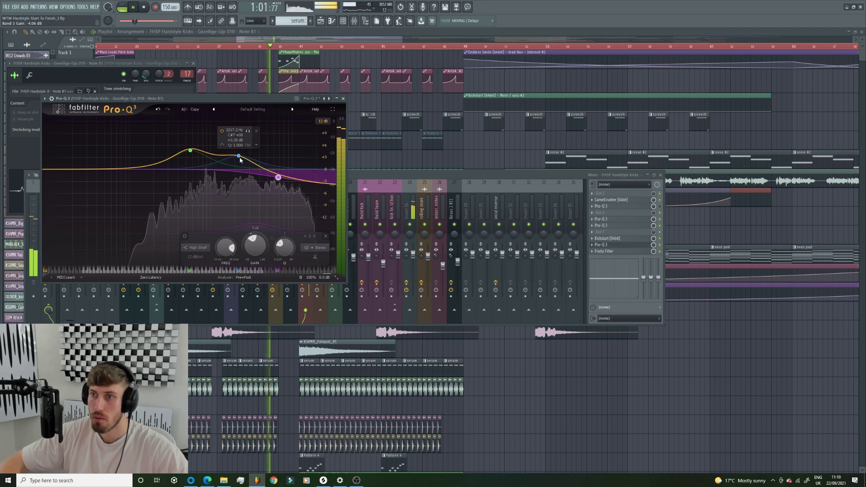
- Reduce the two Pro-Q 3 bell boosts, setting the lower one to about 3.1 dB near 542 Hz, and replay the drop from bar 33
left_click_drag(239, 156, 239, 161)
left_click_drag(191, 150, 190, 157)
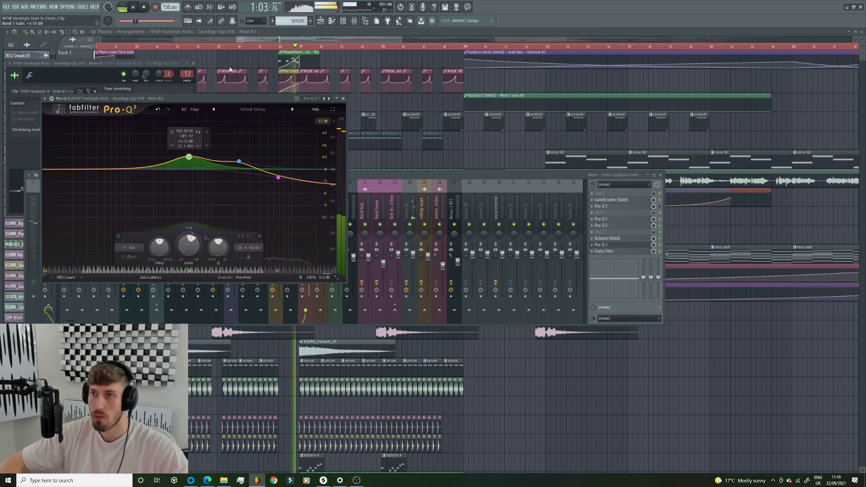
key("F12")
left_click(138, 47)
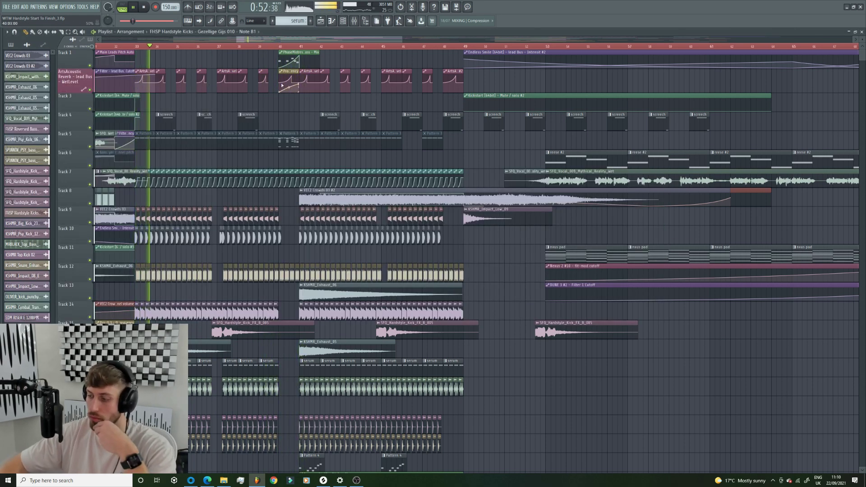
- Lower the bell boost around 5.2 kHz in the kick track's Pro-Q 3 and replay the drop from bar 33
key("F9")
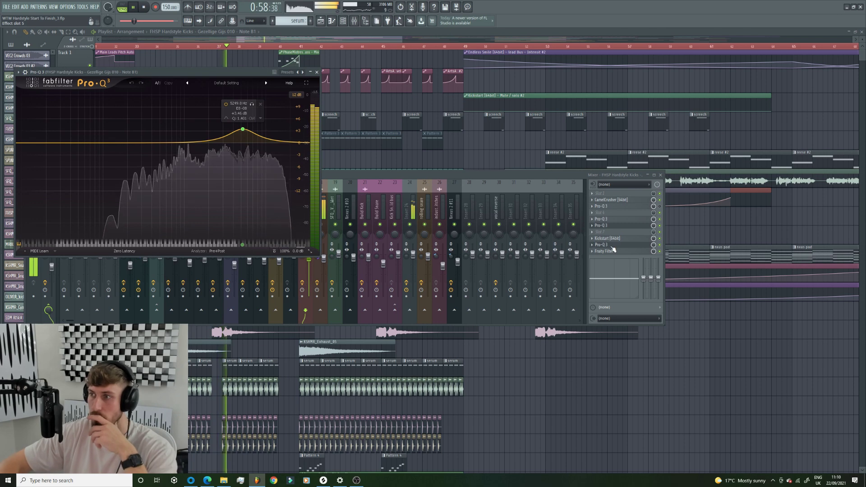
left_click(612, 247)
left_click_drag(243, 129, 251, 141)
left_click(139, 47)
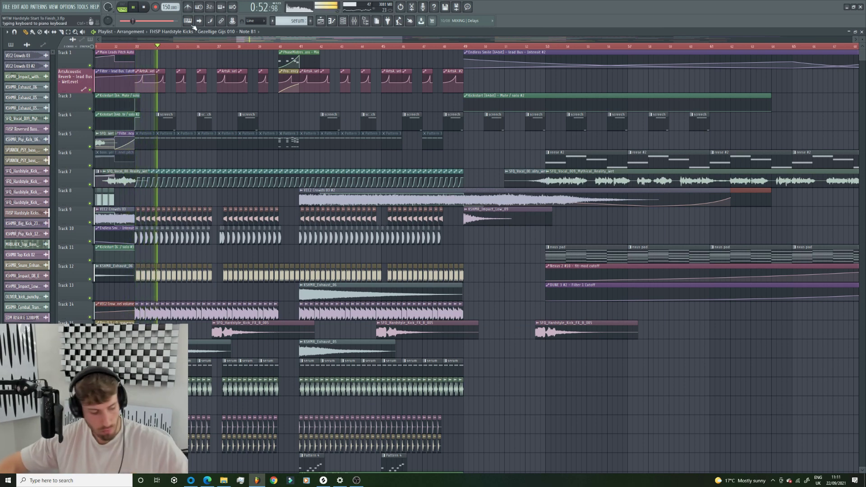
- Add Gross Beat to the empty effect slot above Kickstart on the FHSP Hardstyle Kicks mixer track
left_click(355, 22)
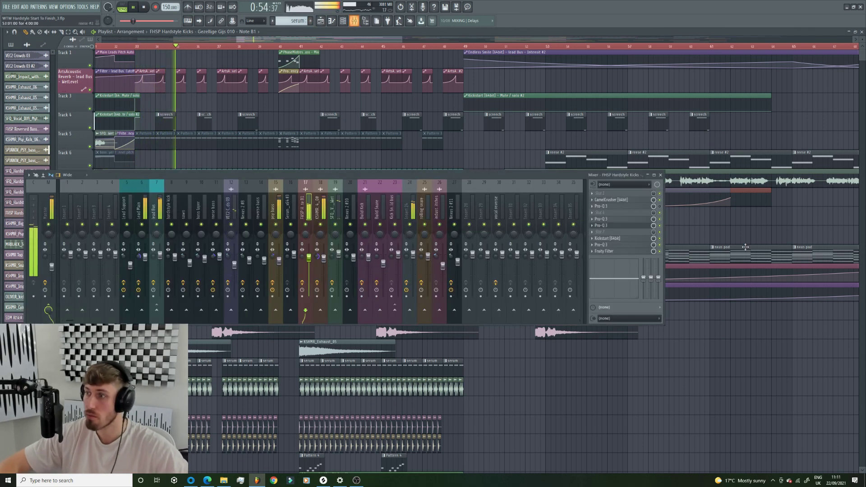
left_click(613, 231)
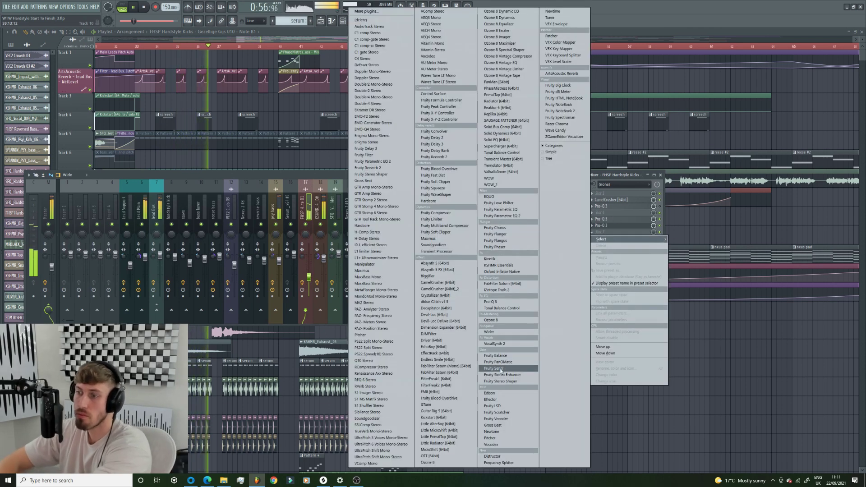
left_click(493, 425)
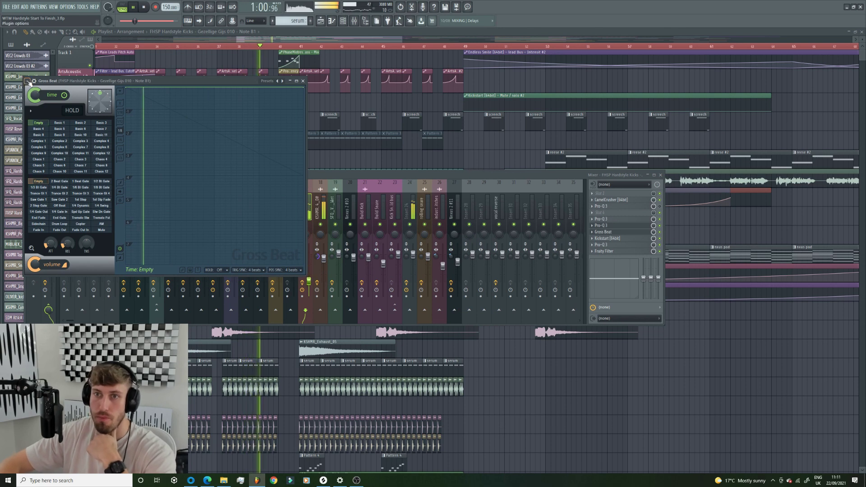
left_click(27, 82)
mouse_move(63, 107)
left_click(119, 171)
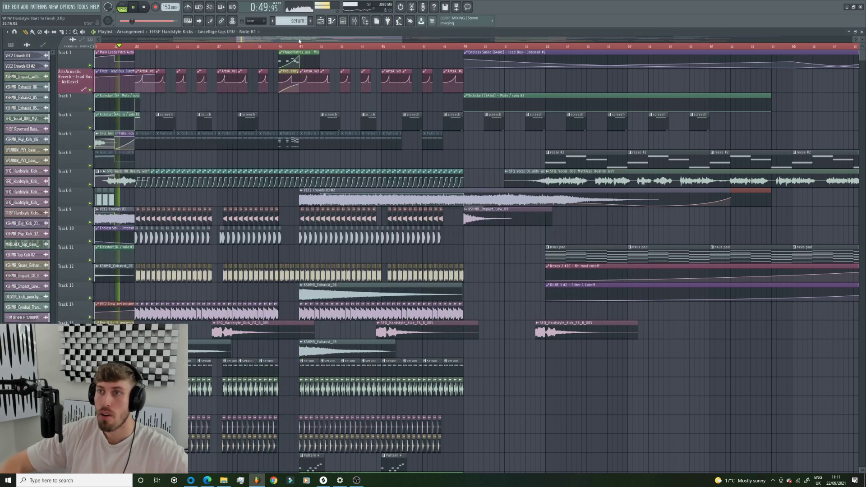
- Reopen Gross Beat on the FHSP Hardstyle Kicks mixer track and apply the 1/4 Bt Gate volume preset
double_click(246, 224)
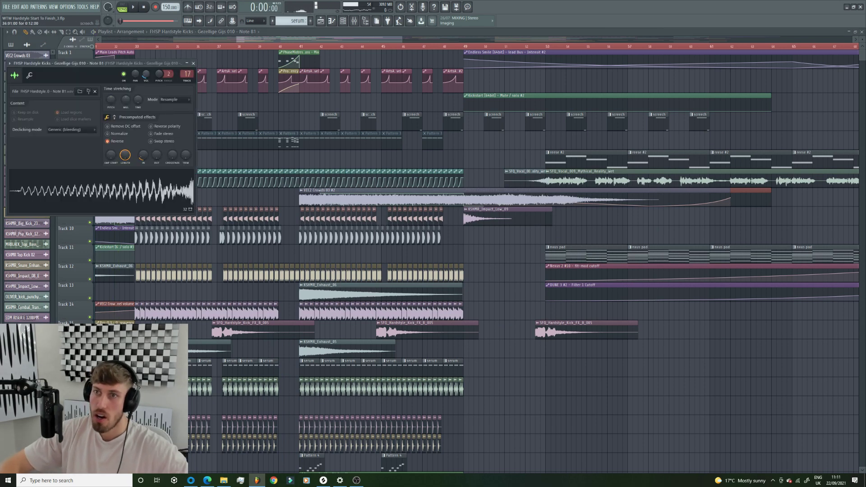
left_click(354, 21)
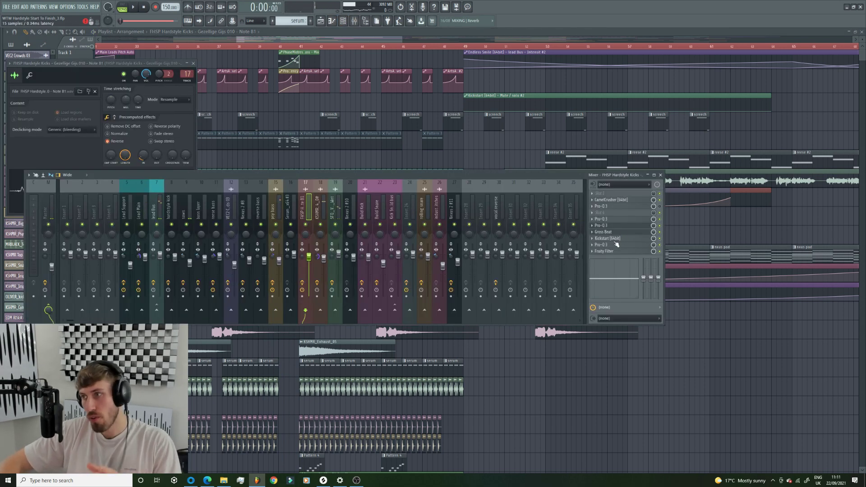
left_click(604, 232)
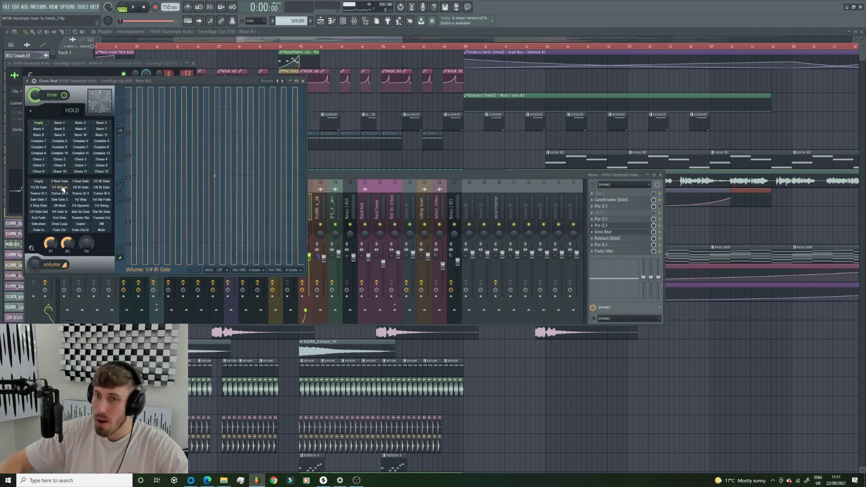
- Replay the drop and turn down the volume effect amount in the Gross Beat on the FHSP Hardstyle Kicks track
left_click_drag(246, 39, 243, 40)
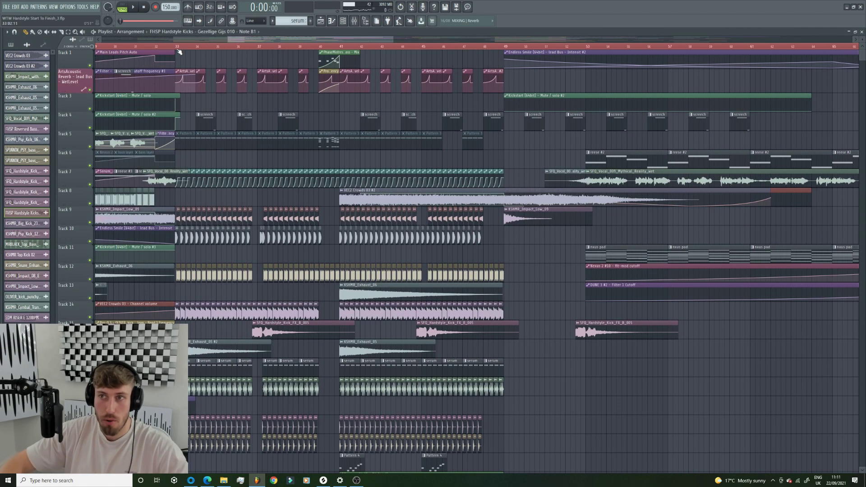
double_click(235, 220)
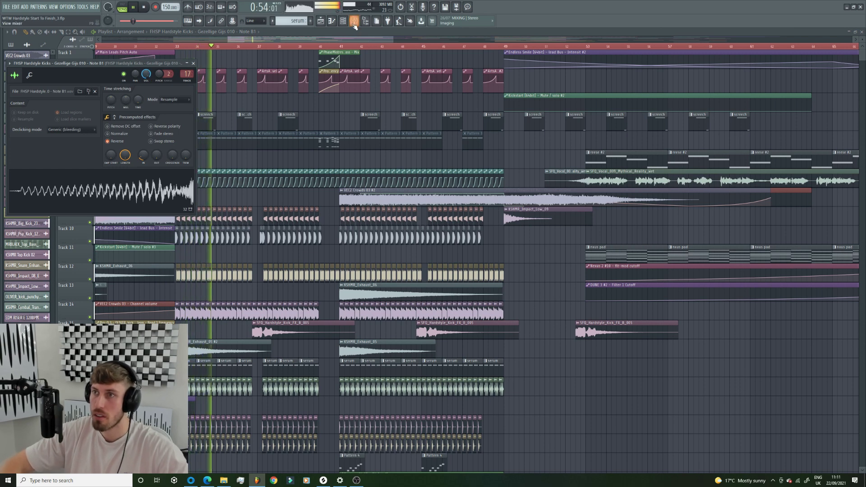
key("F9")
left_click(607, 232)
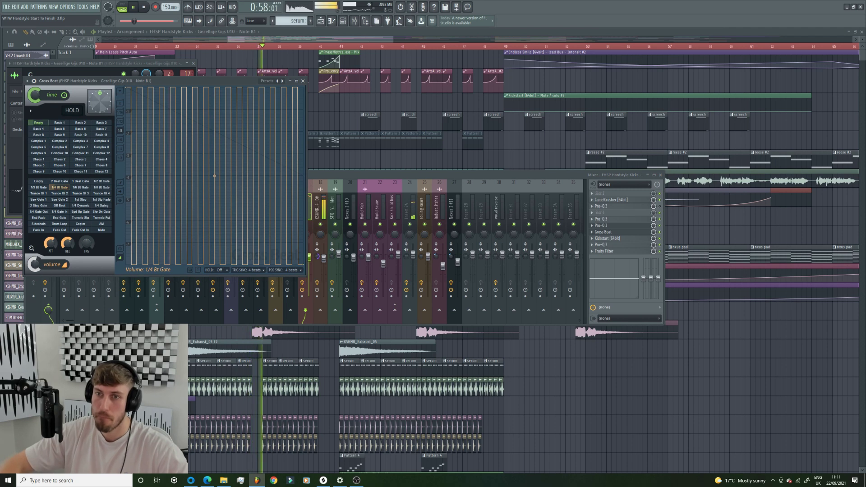
left_click_drag(35, 266, 35, 273)
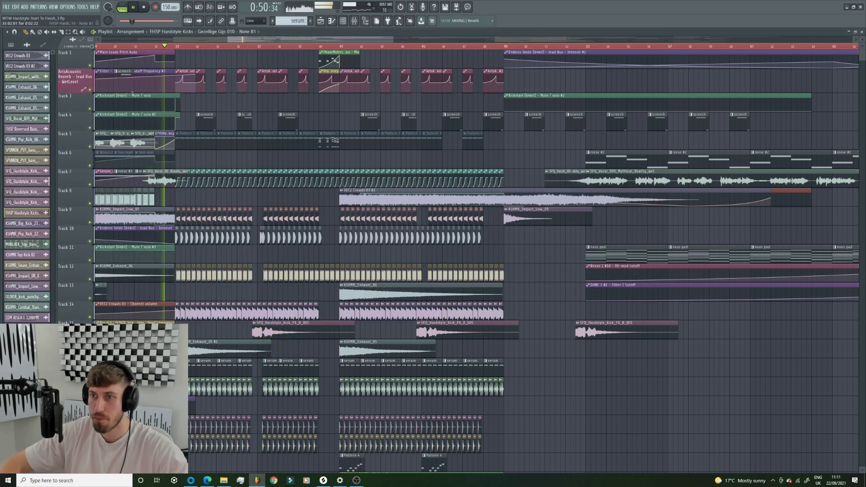
- Add Fruity parametric EQ 2 to the FHSP Hardstyle Kicks mixer track, raising its main level to 5.9 dB and slightly boosting band 5
double_click(221, 218)
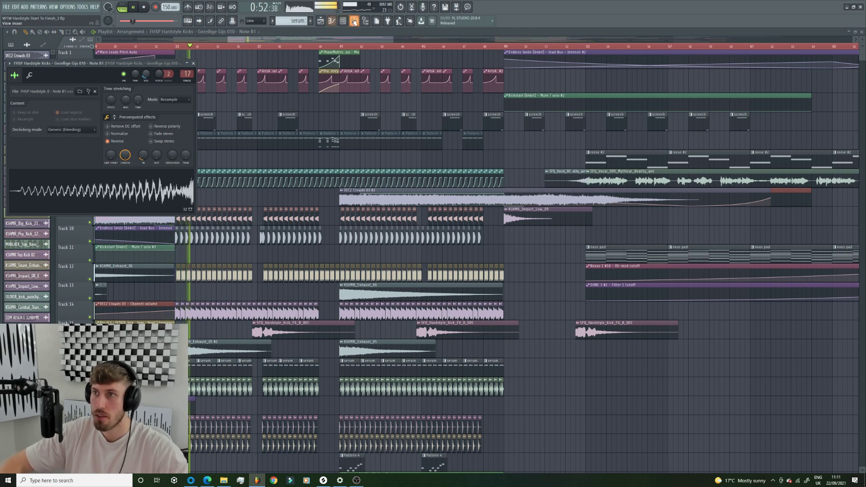
left_click(353, 21)
left_click(609, 214)
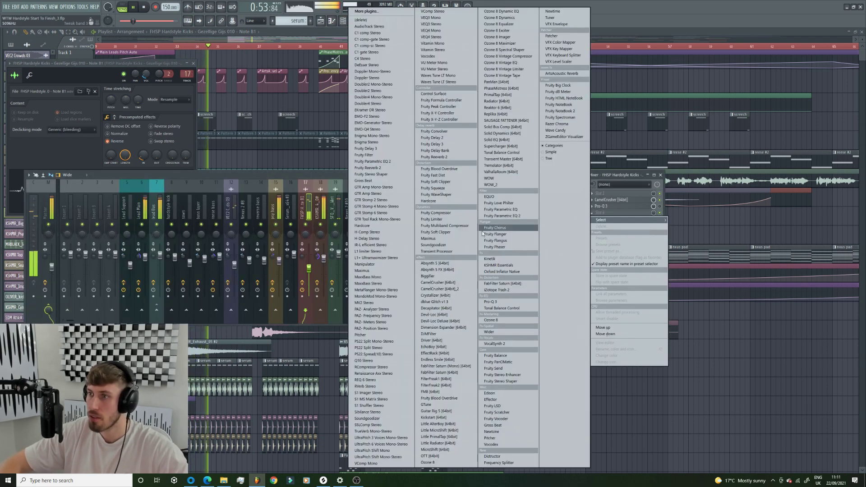
left_click(506, 215)
left_click_drag(248, 181, 248, 171)
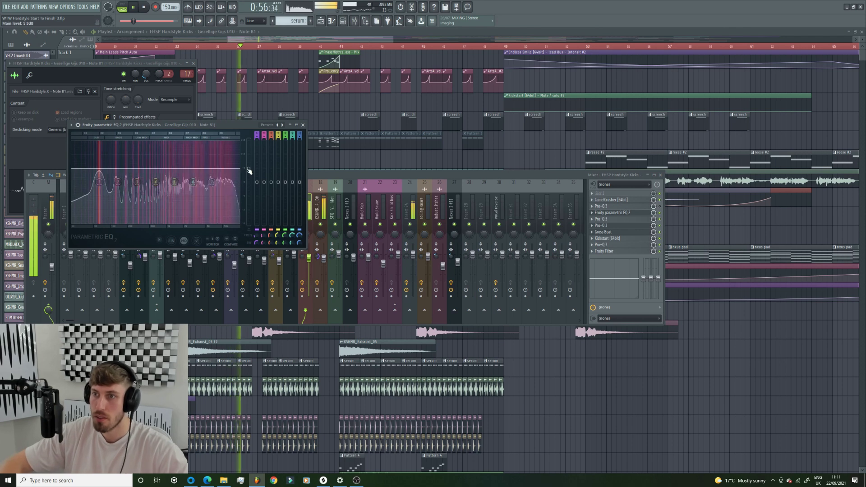
mouse_move(174, 182)
left_mouse_down()
mouse_move(174, 169)
mouse_move(176, 180)
left_mouse_up()
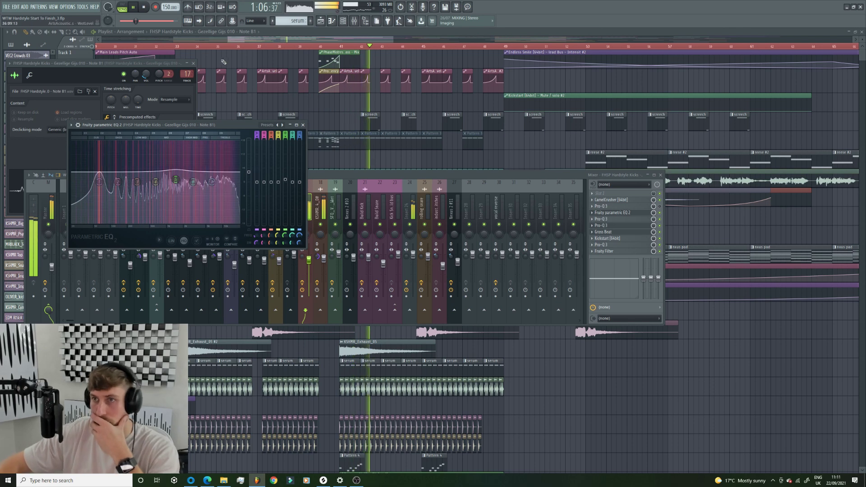
- Lower the Fruity parametric EQ 2 main level slightly while replaying the drop from bar 33, and save the project
key("F12")
left_click(183, 47)
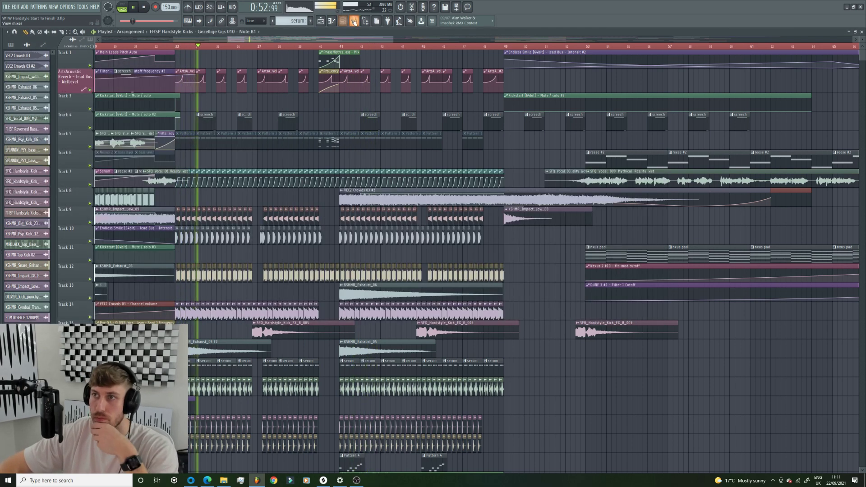
left_click(354, 22)
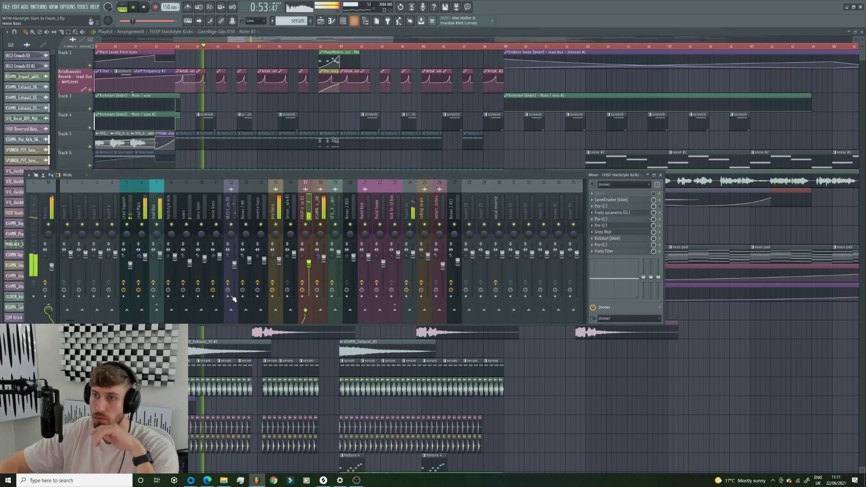
left_click(626, 213)
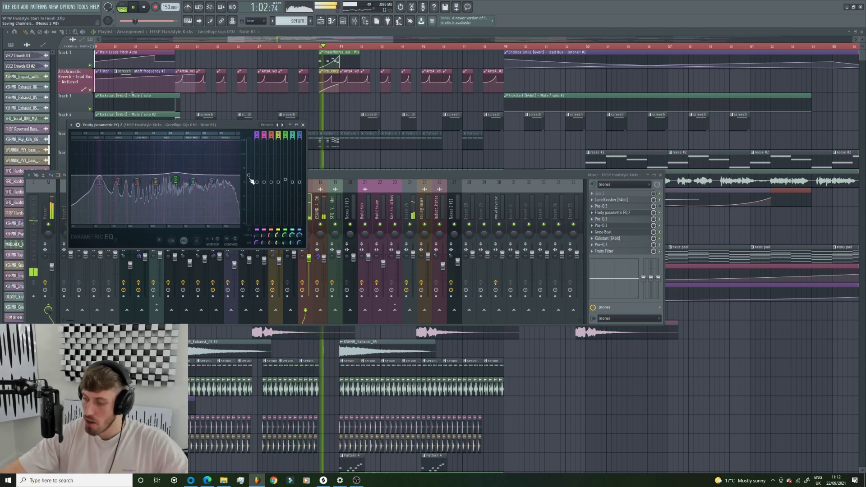
key("space")
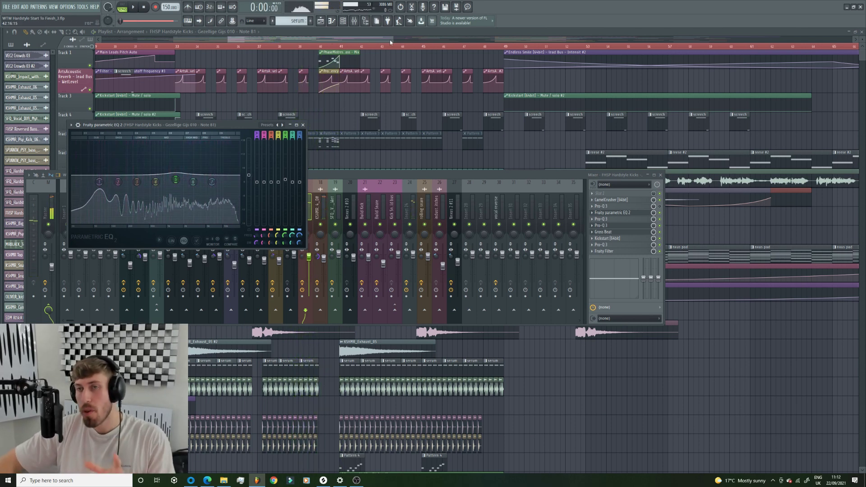
- Open the VEC2 Crowds 03 #2 clip on Track 8 and play the second half of the drop from bar 41
left_click(390, 40)
left_click_drag(391, 43, 393, 43)
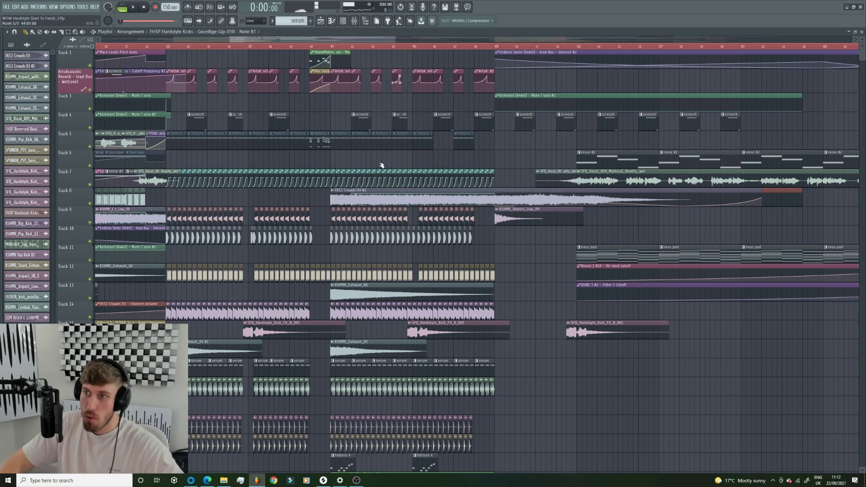
double_click(344, 192)
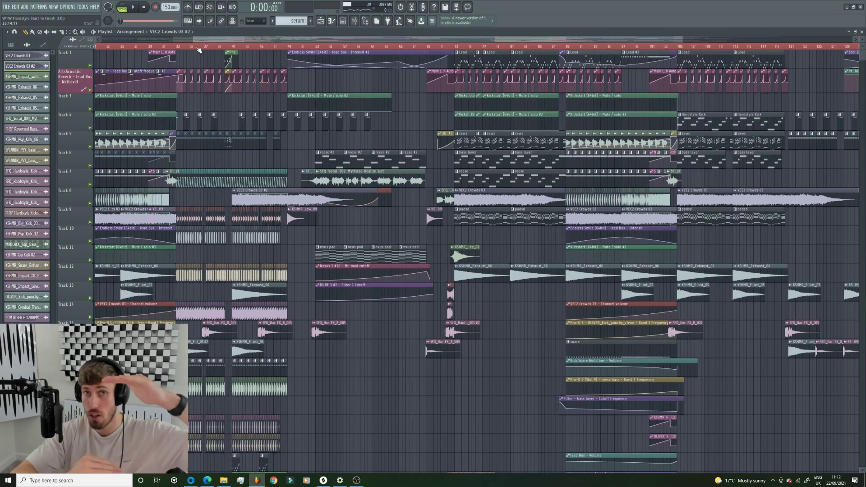
left_click_drag(196, 41, 204, 40)
left_click(222, 47)
key("space")
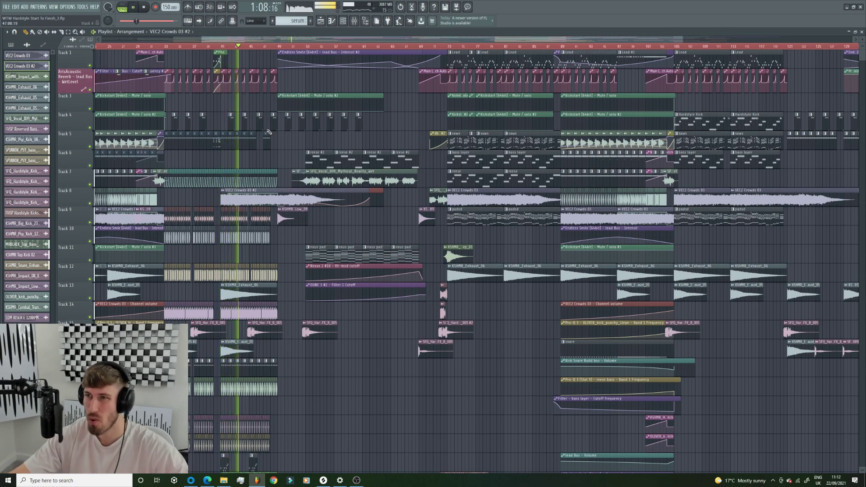
- Stop playback and open the notes of the screech pattern's Serum channel in the piano roll
key("F5")
left_click(322, 24)
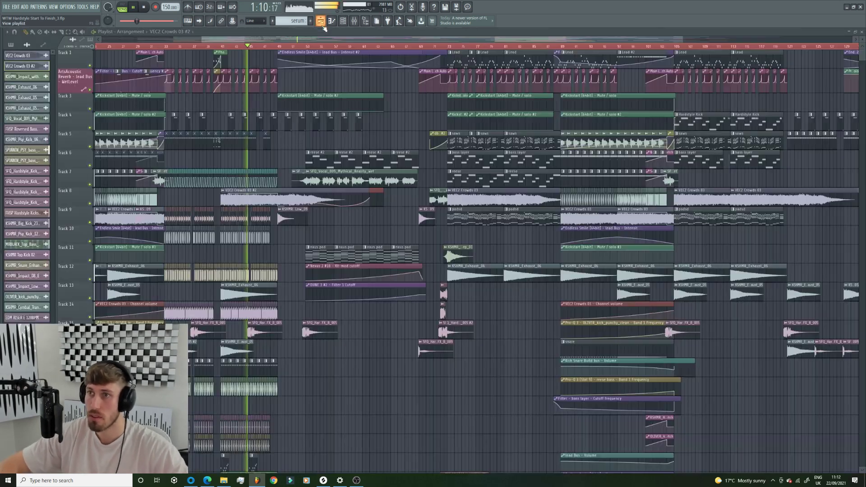
key("space")
double_click(287, 126)
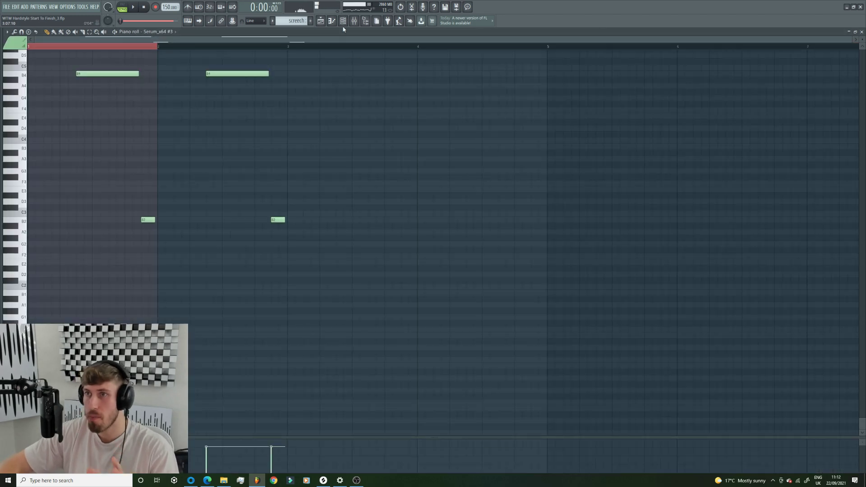
- Return to the arrangement and play the end of the first drop and the start of the break
left_click(344, 23)
left_click(129, 6)
left_click(322, 22)
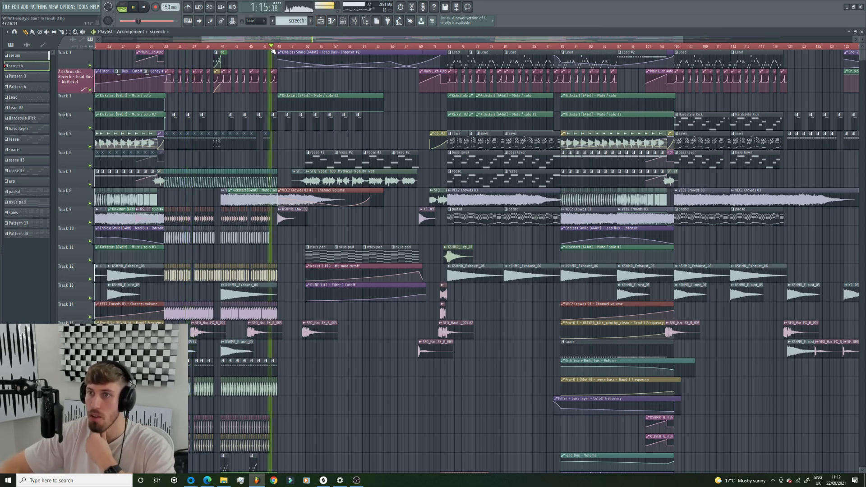
key("space")
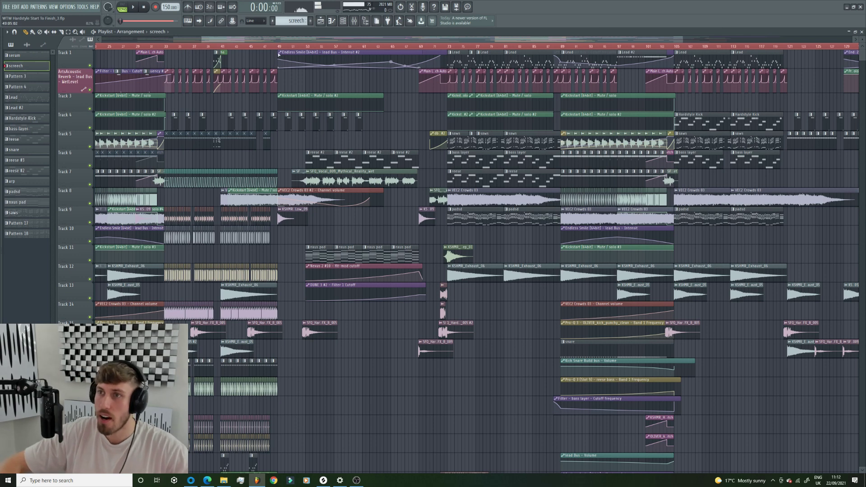
key("space")
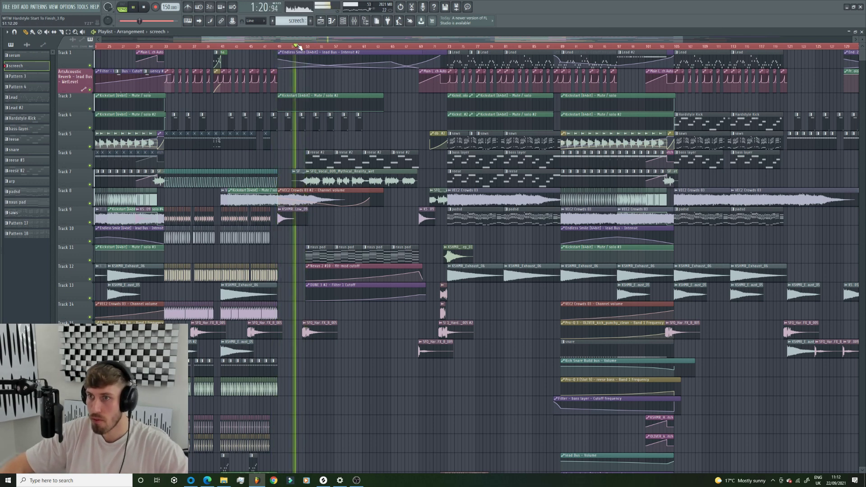
- Inspect the sampler settings of the reversed vocal and the SFQ_Vocal_009_Mythical_Reality_Wet clip on Track 7, and stop playback
double_click(300, 185)
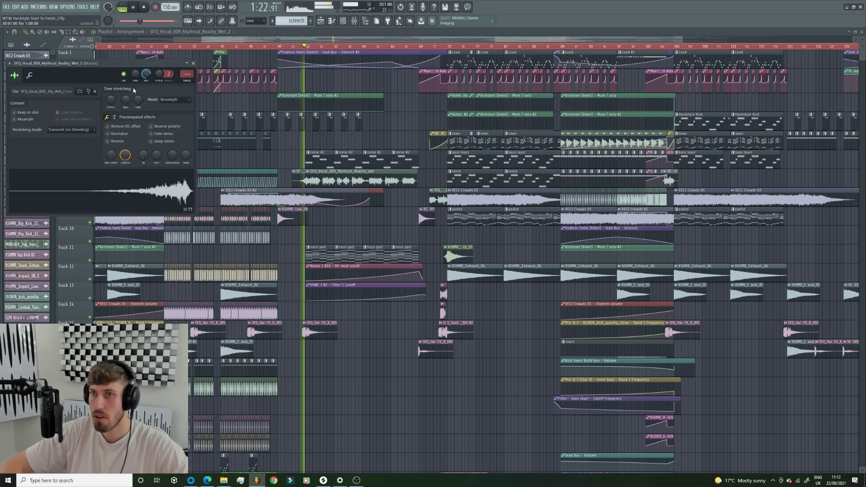
left_click(193, 64)
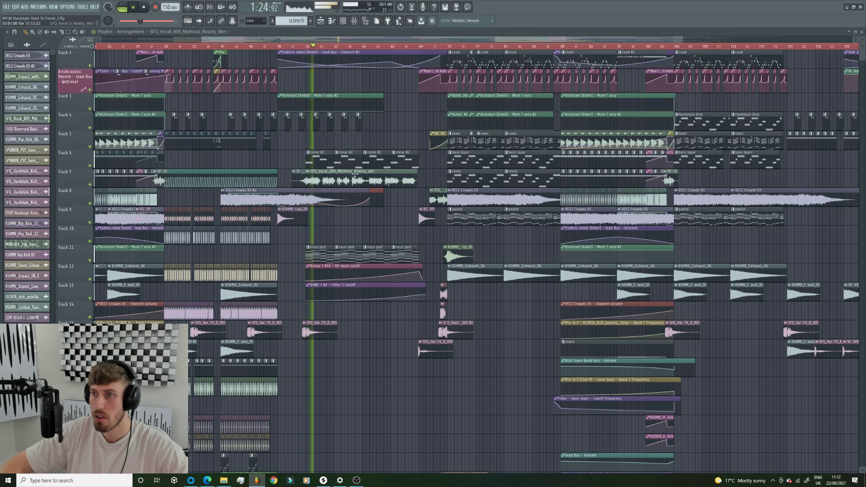
double_click(318, 183)
key("space")
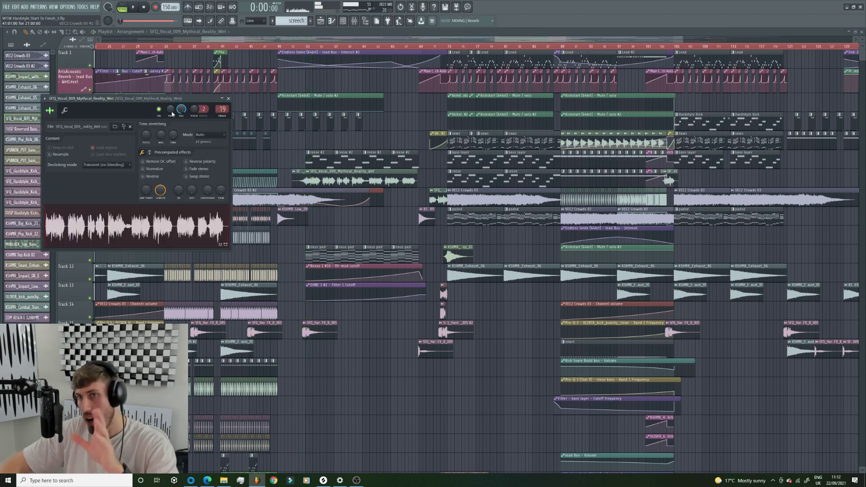
- Insert Fruity parametric EQ 2 on the SFQ_Vocal_009_Mythical_Reality_Wet mixer track and raise its main level
left_click(355, 20)
right_click(626, 212)
mouse_move(605, 214)
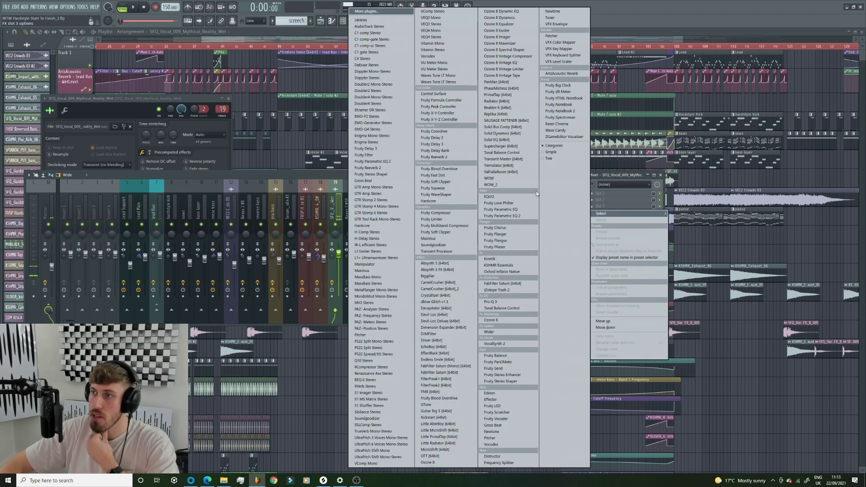
left_click(518, 216)
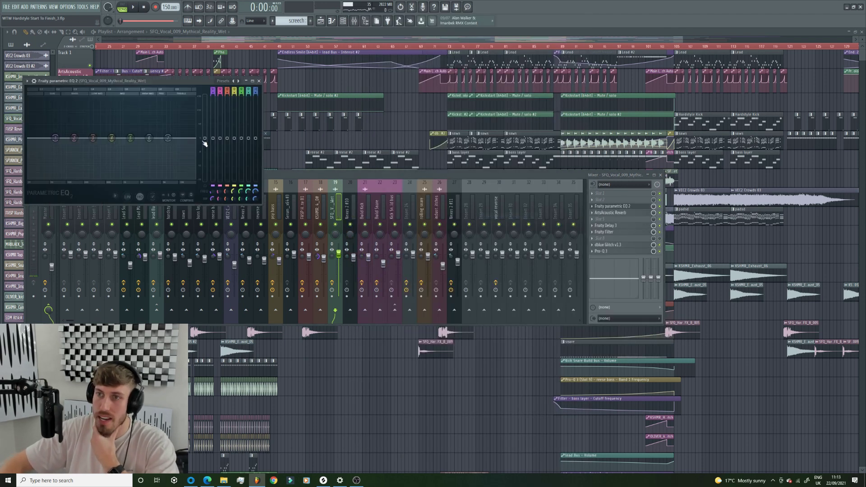
left_click_drag(204, 143, 209, 132)
- Replay the start of the break and fine-tune the main level of the vocal's Fruity parametric EQ 2
left_click(296, 47)
key("space")
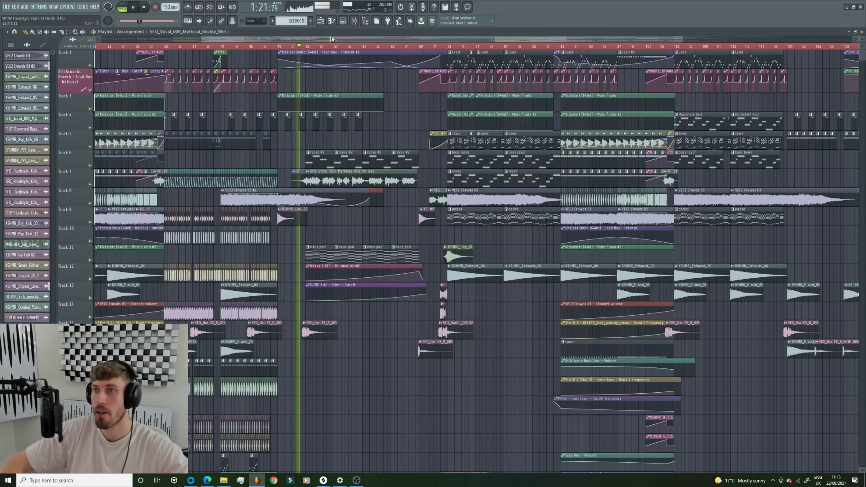
left_click(354, 21)
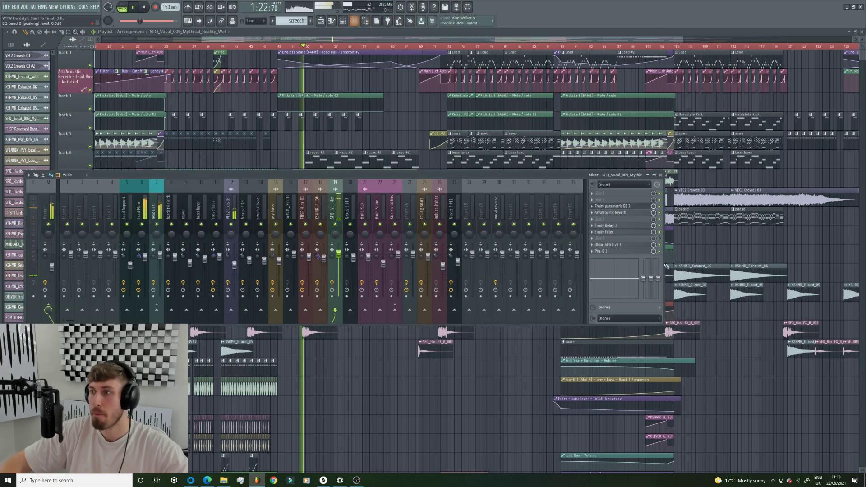
left_click(625, 208)
left_click_drag(205, 129, 204, 130)
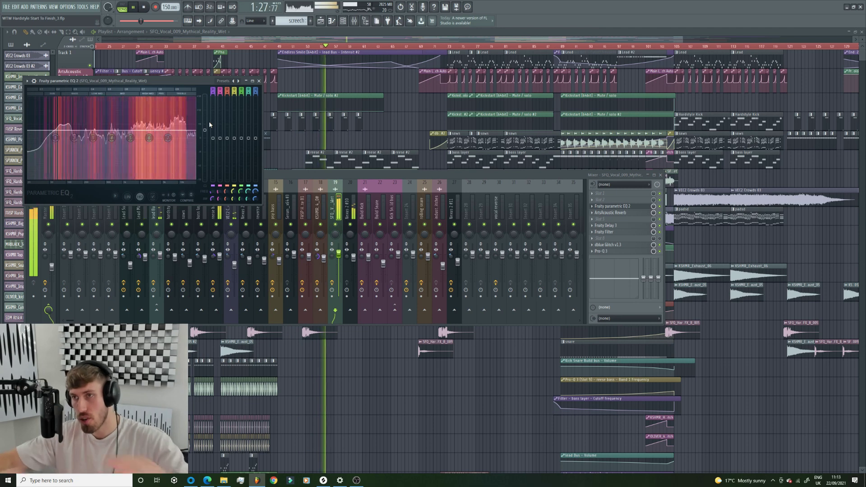
- Listen to the end of the vocal section in the break and stop before the second drop
left_click(407, 41)
left_click_drag(407, 41, 409, 40)
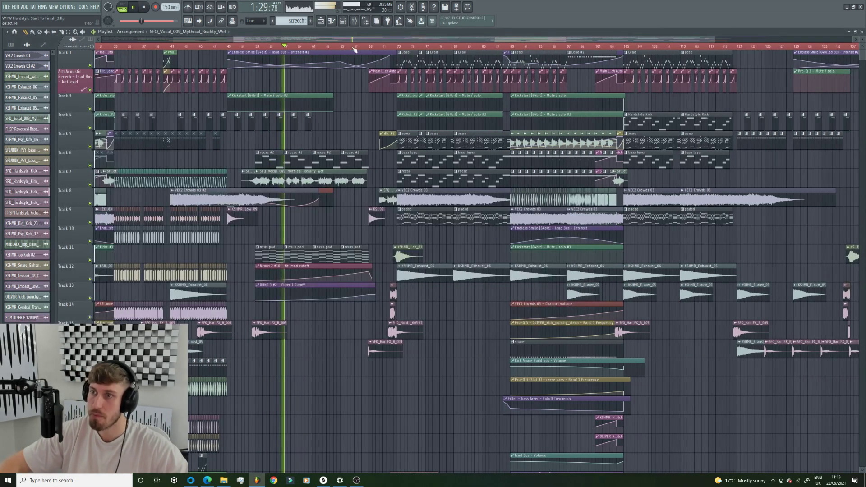
left_click(339, 47)
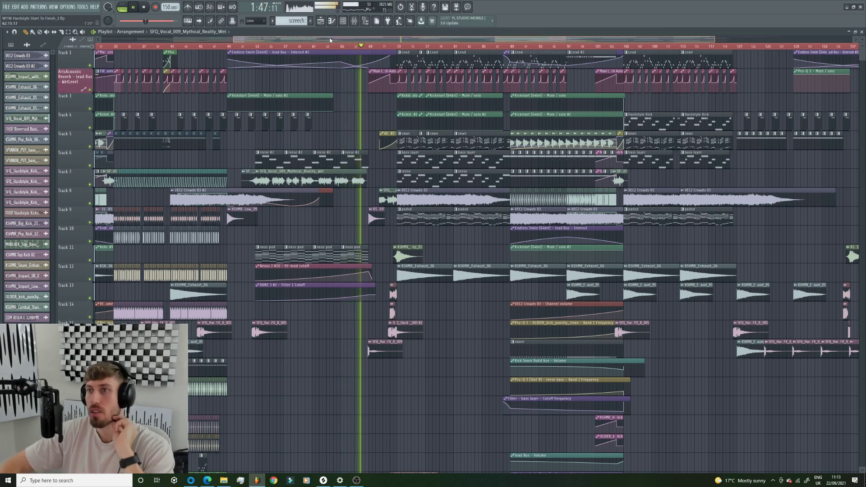
left_click_drag(333, 40, 368, 40)
key("space")
- Add Endless Smile [64bit] to the vocal's mixer track between ArtsAcoustic Reverb and Fruity Delay 3
key("F9")
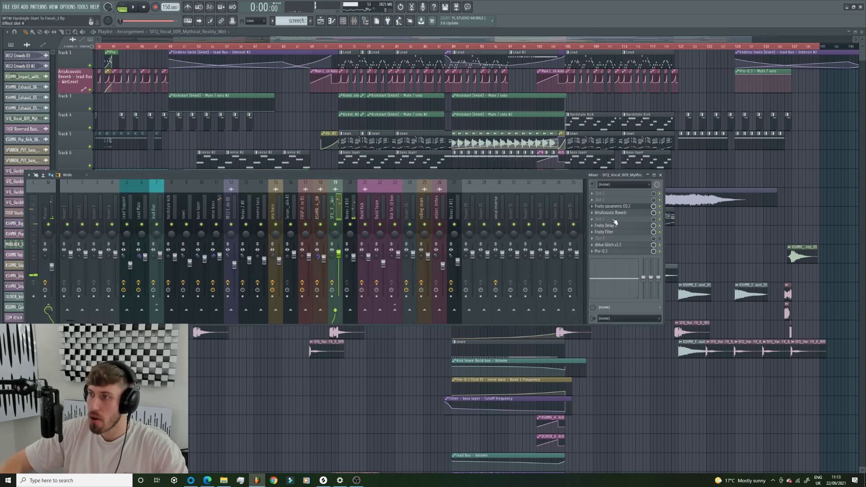
left_click(615, 219)
left_click(451, 360)
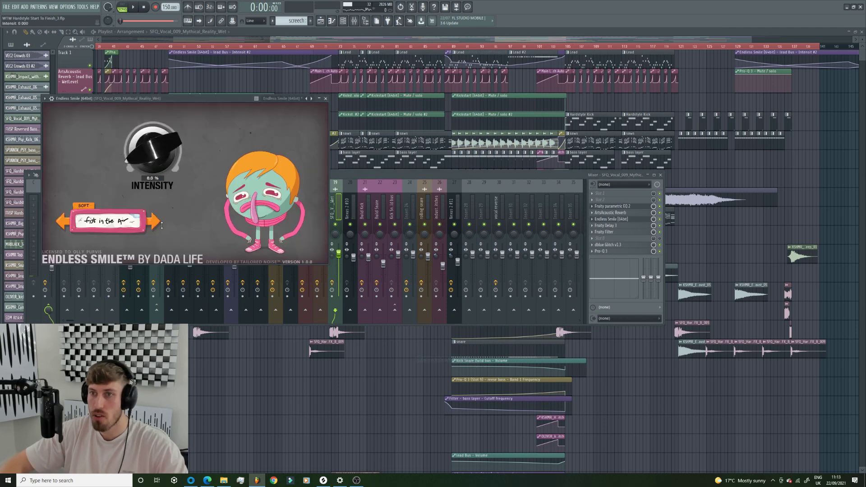
- Create an automation clip for the Intensity of the vocal's Endless Smile, leaving the knob at 0.0 %
left_click(84, 7)
left_click_drag(135, 163, 133, 193)
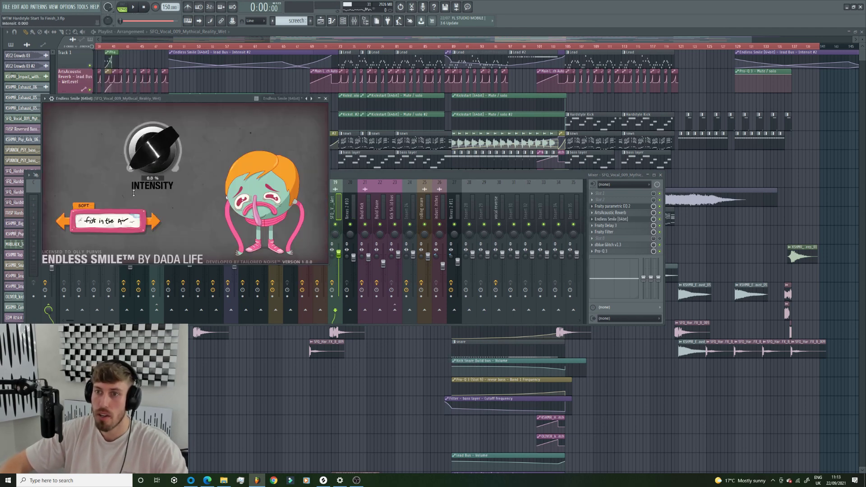
left_click(82, 6)
mouse_move(118, 98)
left_click(169, 132)
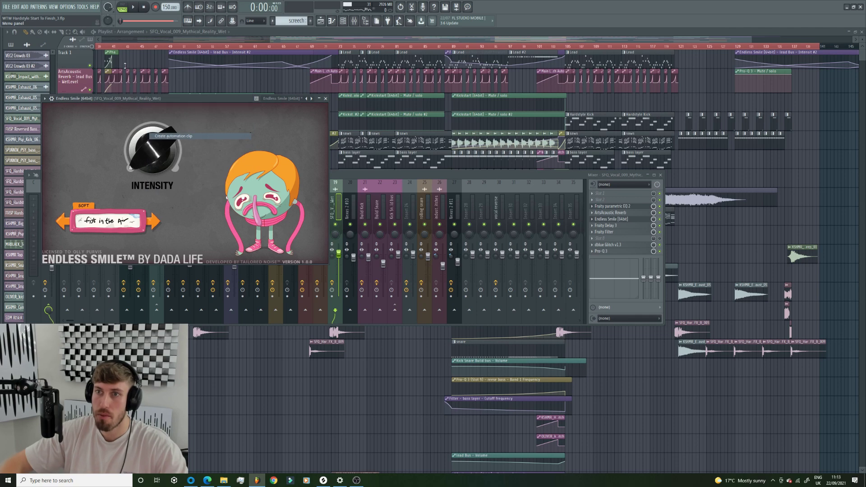
- Move the vocal's Endless Smile intensity automation clip to the end of the vocal on Track 7 and solo that track
key("F12")
left_click_drag(190, 453, 284, 112)
right_click(90, 123)
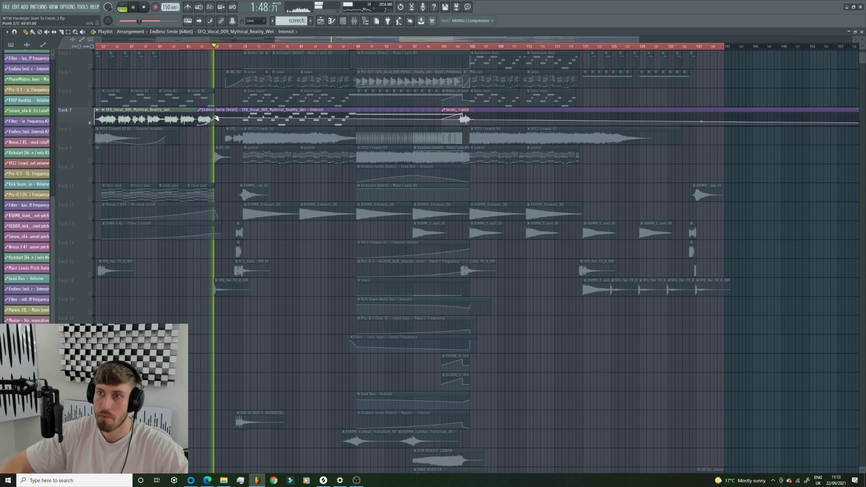
- Shape the Endless Smile intensity automation to peak at bar 69 and fall off before the drop, and delete the clip's excess end
right_click(242, 121)
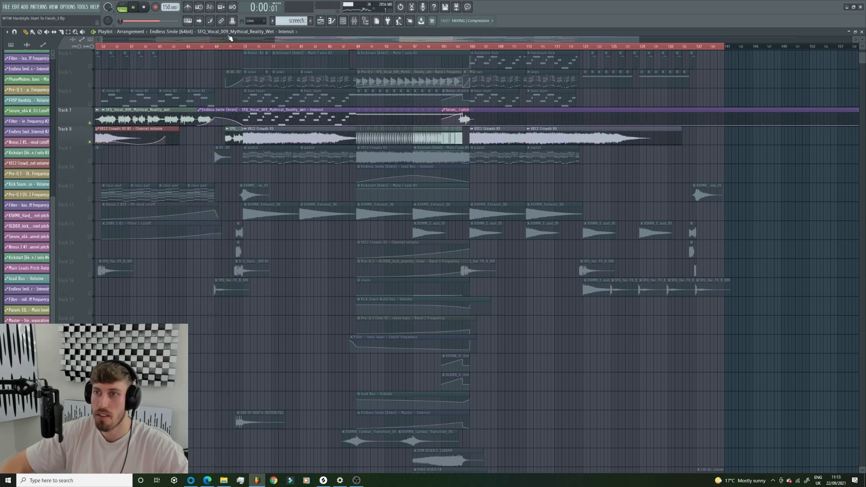
left_click(200, 47)
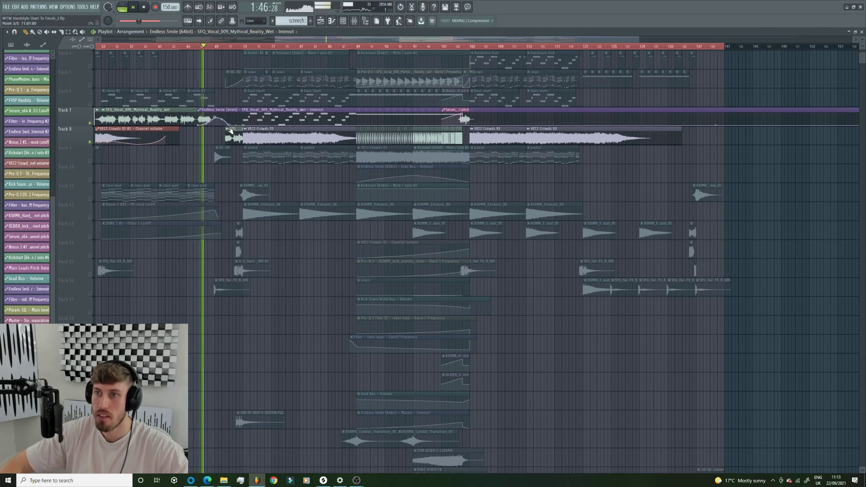
left_click_drag(638, 39, 413, 39)
left_click_drag(481, 123, 482, 122)
right_click(480, 124)
left_click(480, 123)
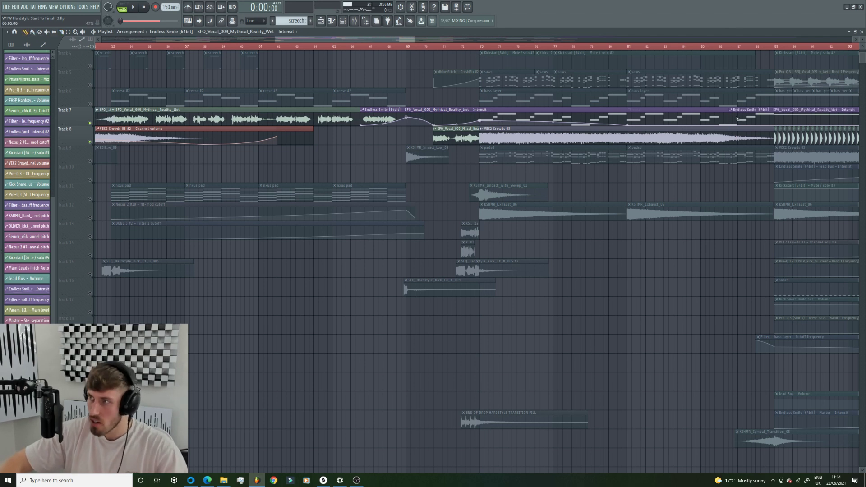
right_click(753, 114)
- Unmute Tracks 5 and 9 and play the vocal transition from the break into the second drop
left_click(91, 85)
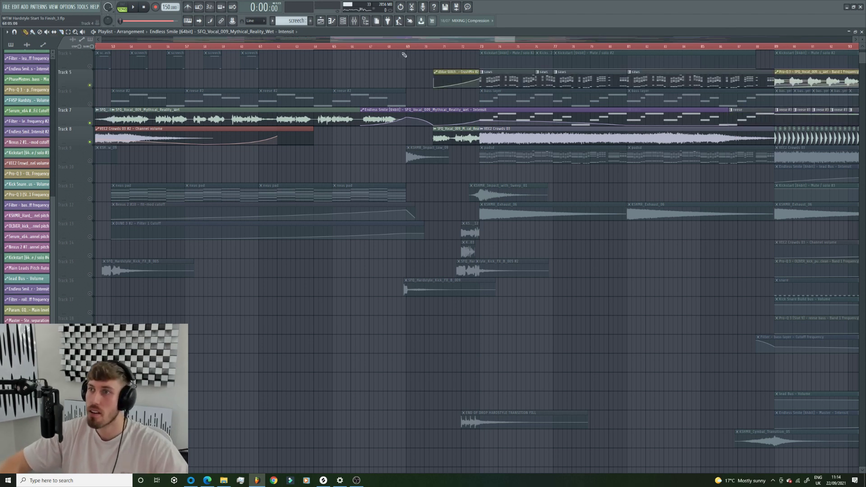
left_click(90, 160)
key("space")
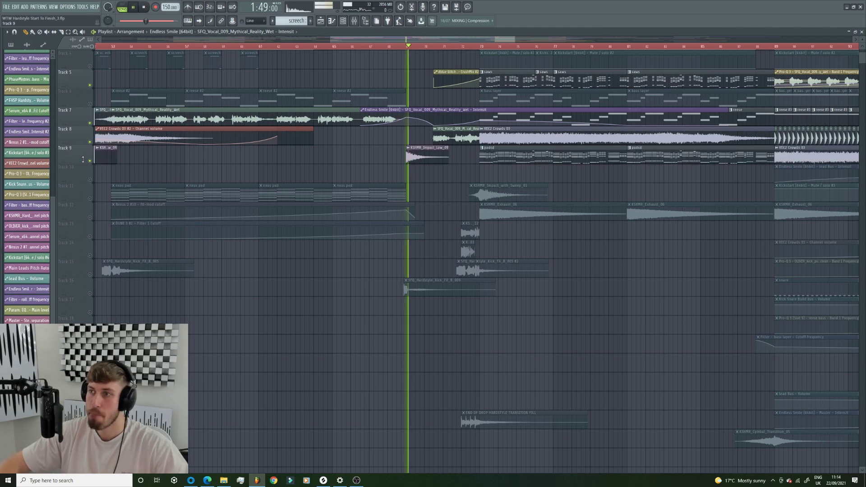
left_click_drag(494, 37, 537, 42)
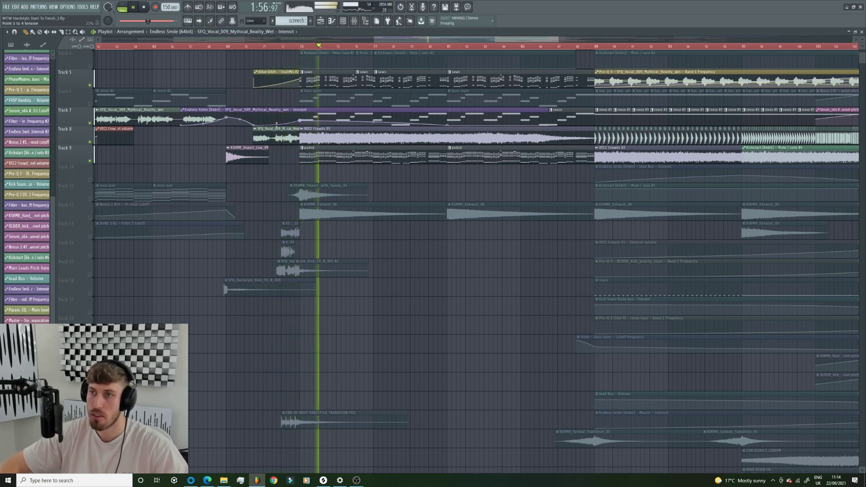
key("space")
- Isolate Tracks 13 to 16 and the END OF DROP HARDSTYLE TRANSITION FILL track, and play the fill before the second drop
right_click(91, 86)
right_click(91, 86)
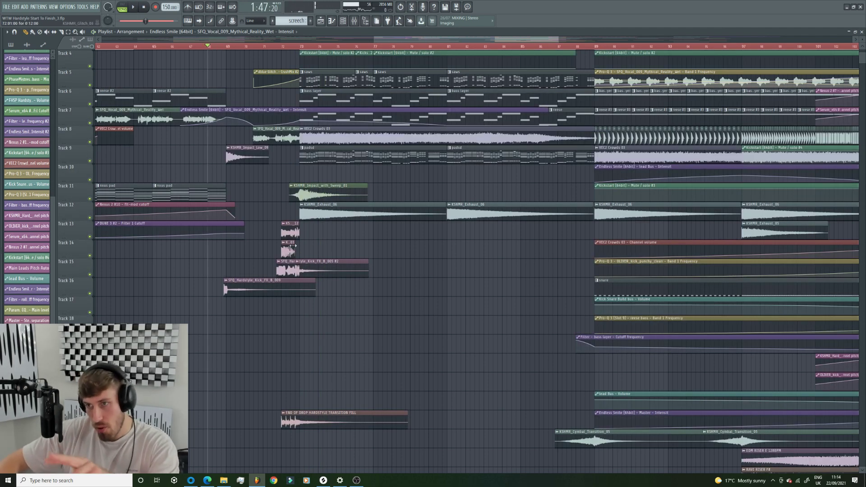
right_click(90, 237)
left_click_drag(90, 256, 91, 294)
left_click(90, 426)
key("space")
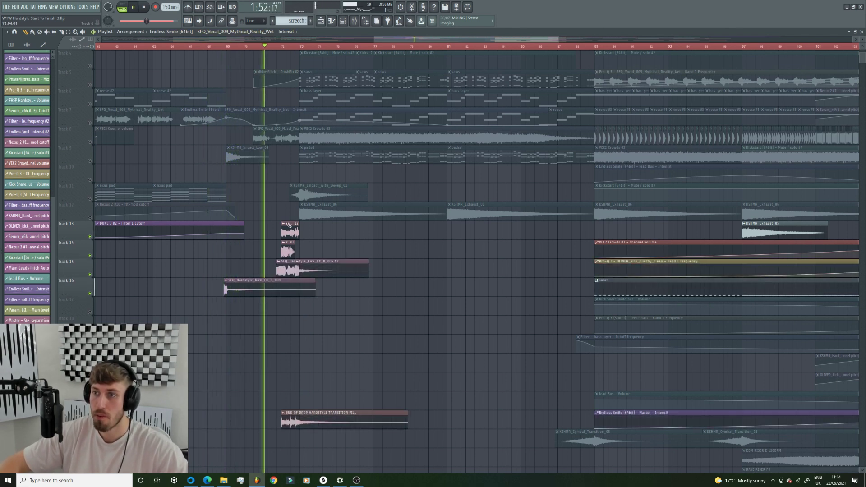
- Open the KSHMR_Glitch_03 clip's sampler settings on Track 14 during playback, and stop the song
left_click(289, 252)
double_click(289, 251)
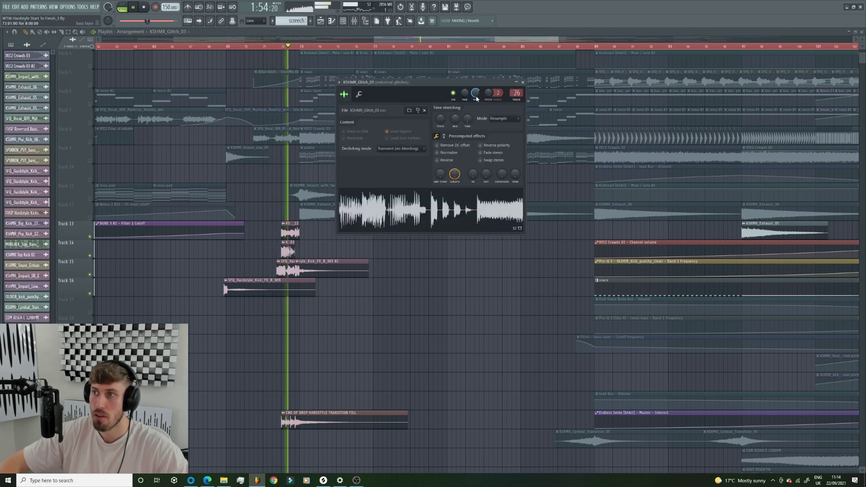
key("space")
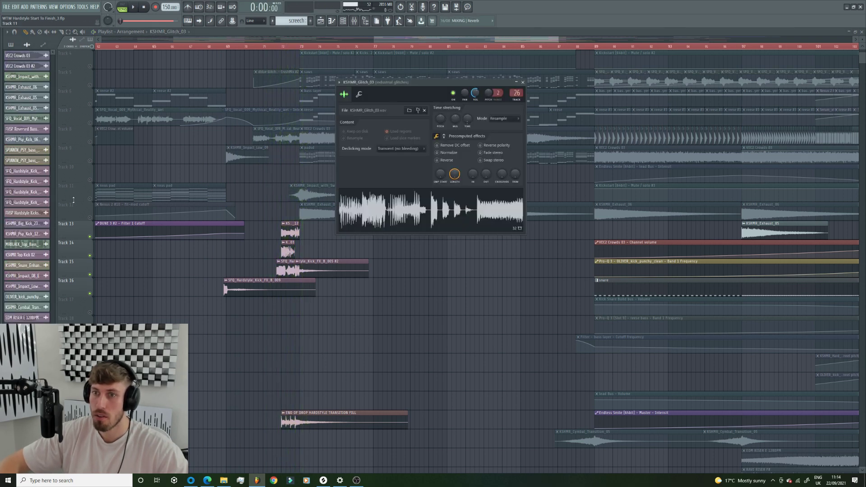
- Unmute all tracks and play the second drop from its beginning
right_click(90, 198)
right_click(89, 199)
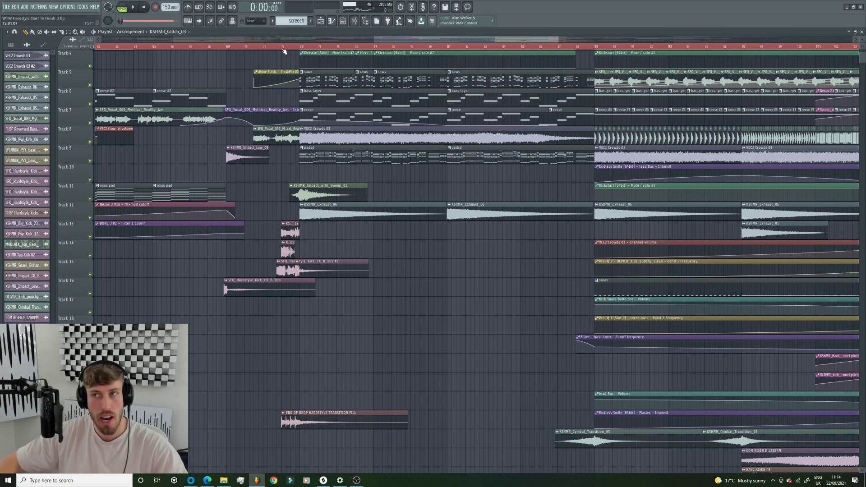
left_click_drag(558, 39, 667, 40)
key("space")
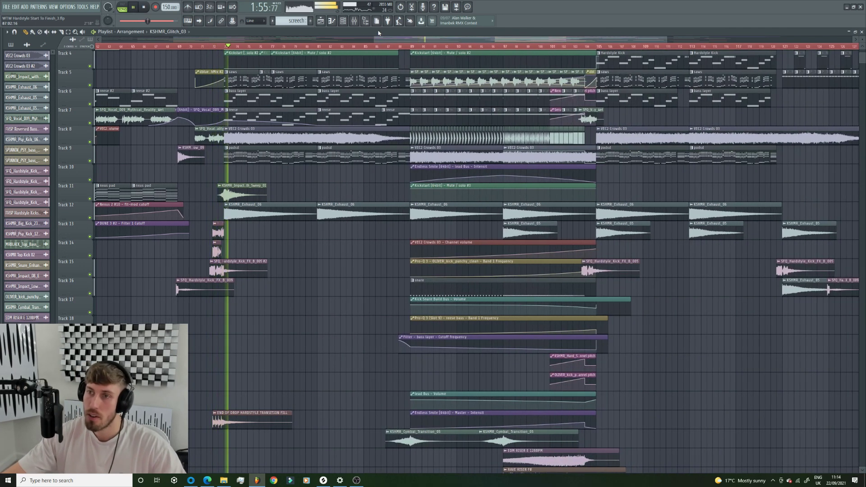
- Inspect the VEC2 Crowds 03 sampler settings and the reese pattern's Serum notes, and return to the arrangement
double_click(351, 134)
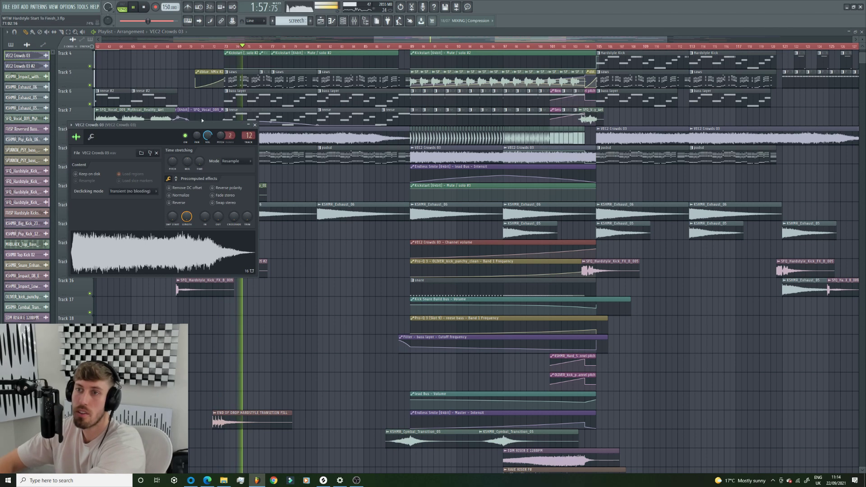
left_click(247, 136)
double_click(301, 119)
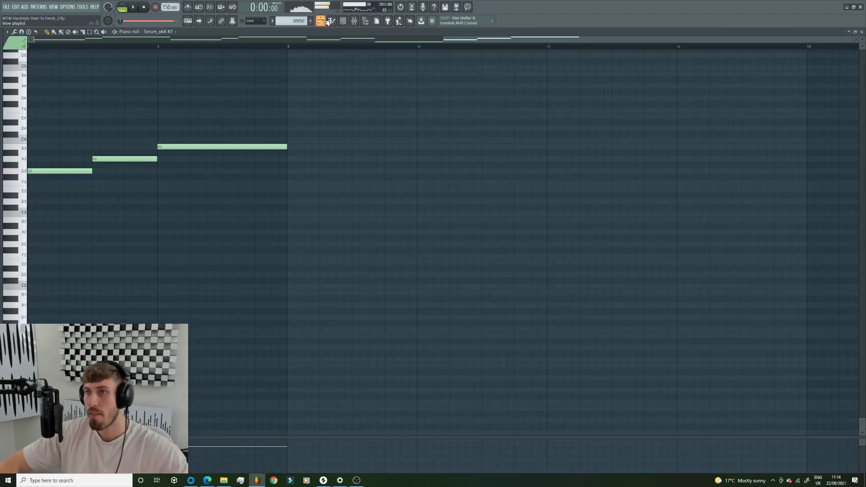
left_click(327, 21)
- Listen to the bass layer pattern alone, and play the second drop from bar 73 in song mode with the channel rack open
left_click(348, 20)
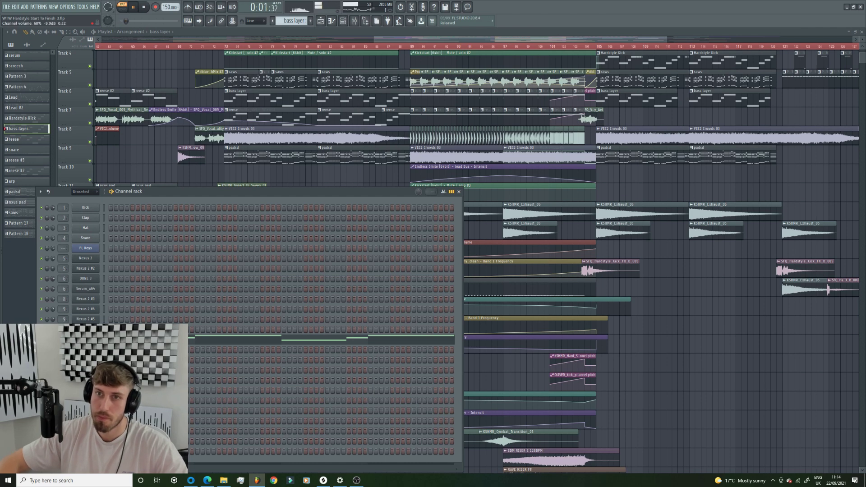
left_click(227, 43)
key("l")
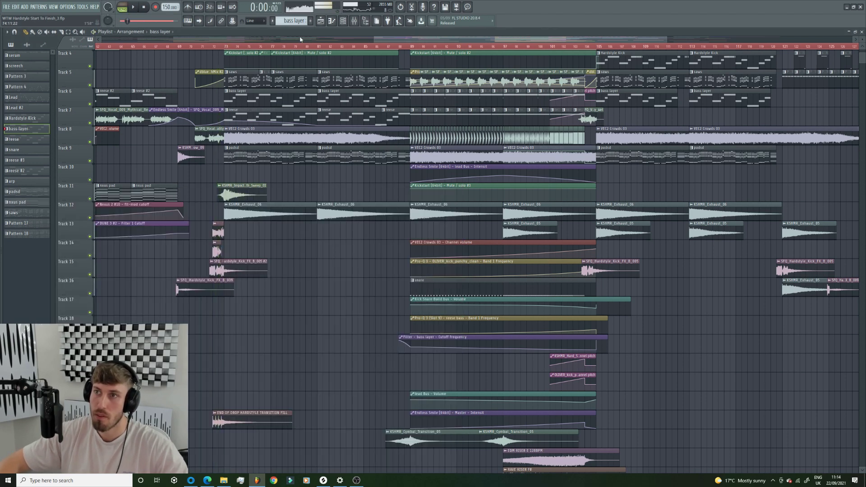
key("F6")
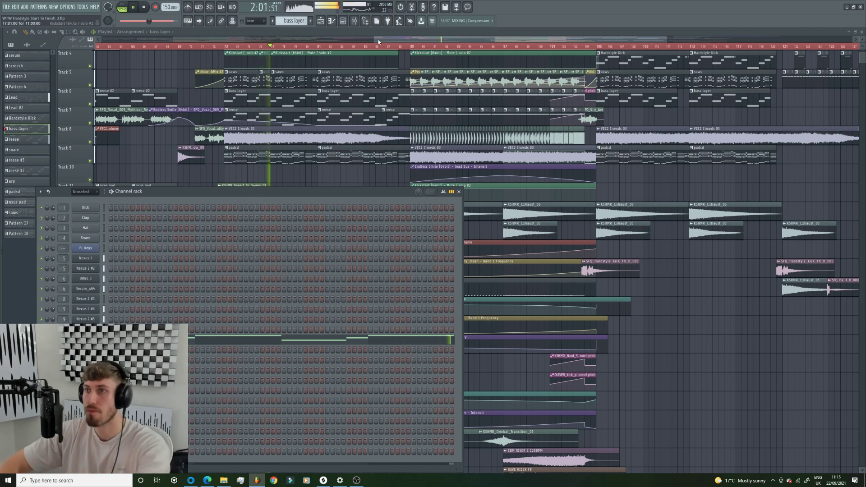
- Stop playback over the second drop and browse to the onbeat claps in the Jordy D. Part 01 pack's Dazz_Claps folder
left_click_drag(377, 42, 512, 43)
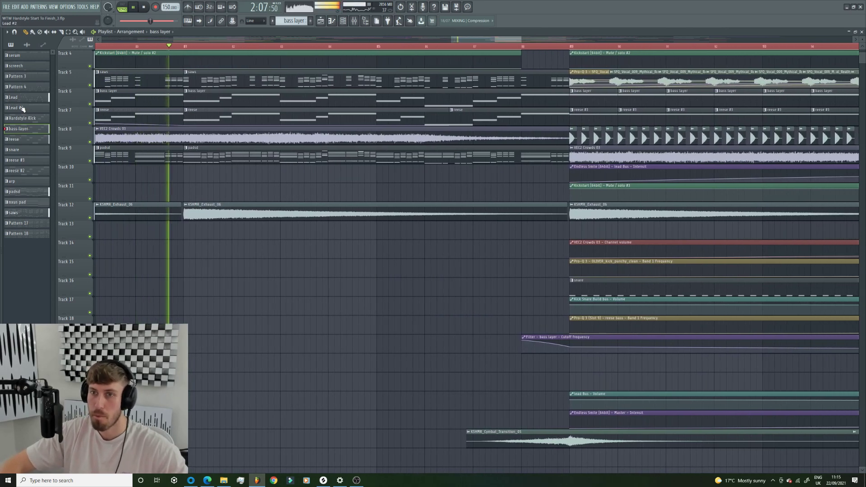
key("space")
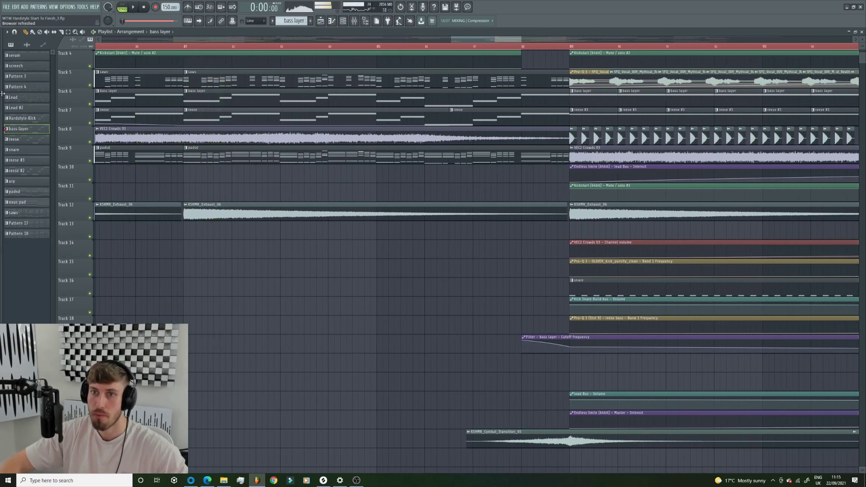
key("alt+F8")
left_click(17, 176)
left_click_drag(2, 58, 2, 161)
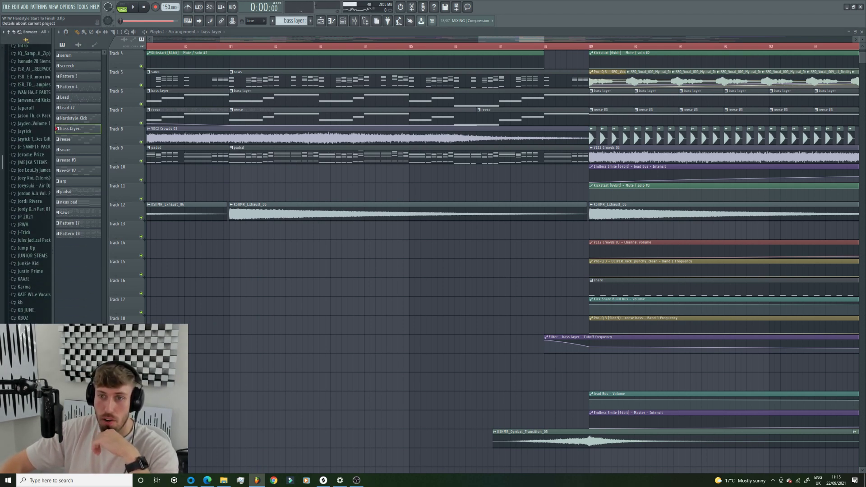
left_click(30, 208)
left_click(31, 216)
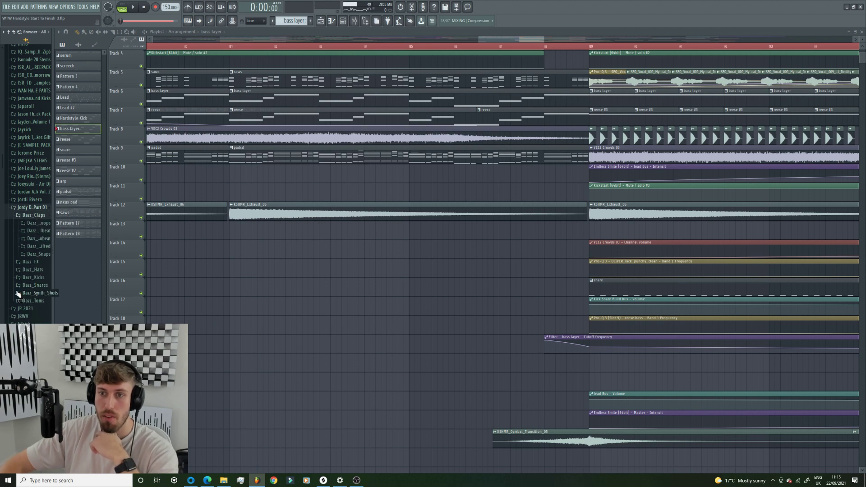
left_click(43, 238)
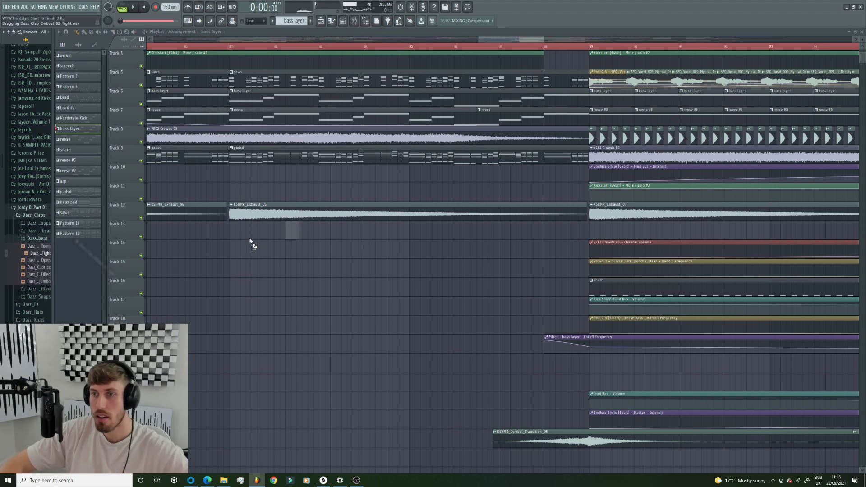
- Place Dazz_Clap_Onbeat_02_Tight on Track 13 at bar 81, repeat it on every beat to bar 89, and play it
left_click_drag(230, 238, 231, 232)
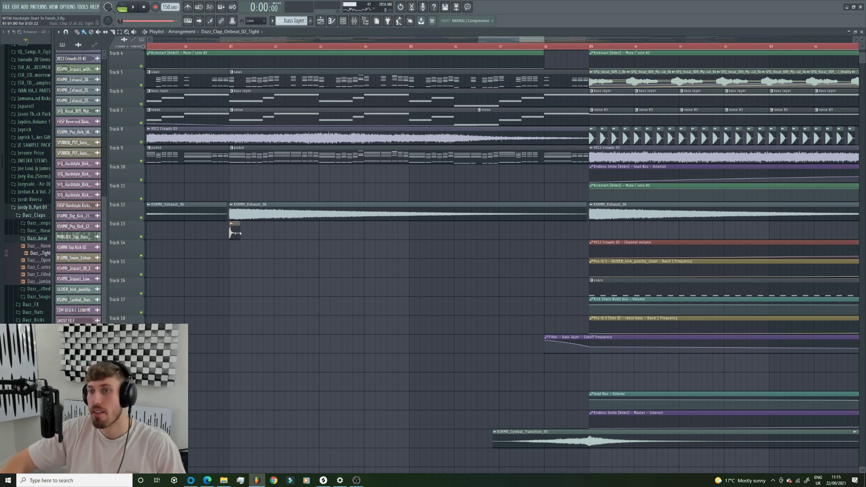
left_click_drag(244, 234, 588, 249)
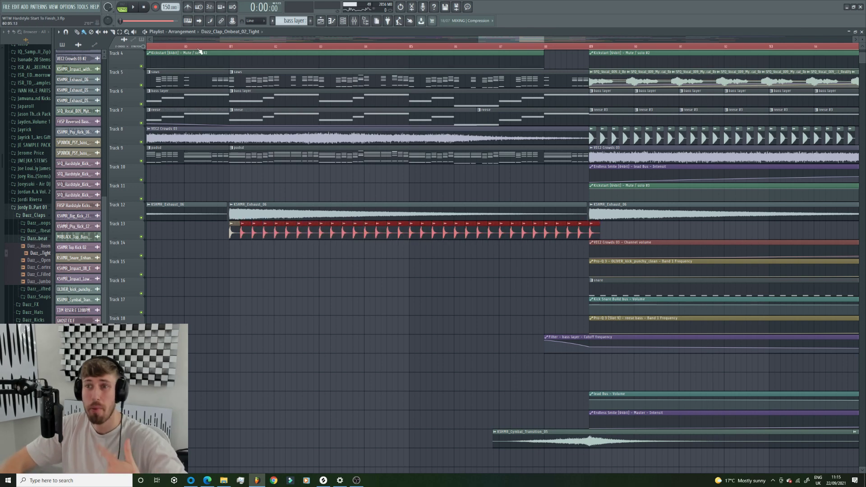
key("space")
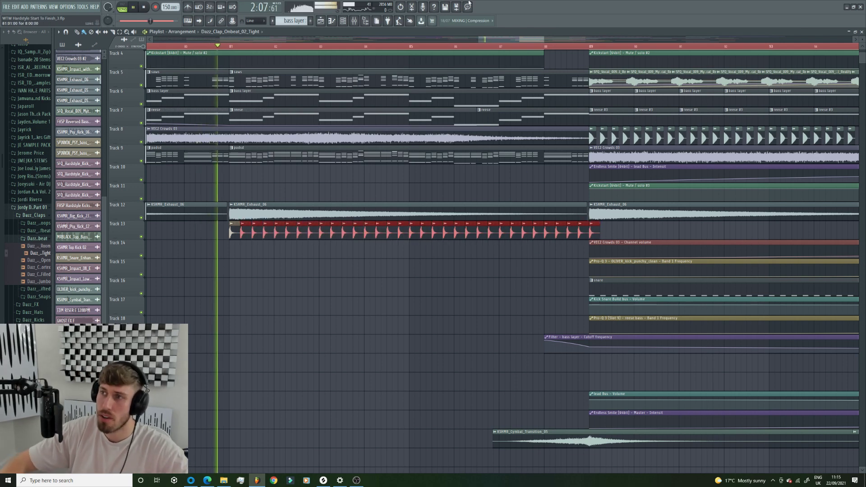
left_click_drag(545, 39, 613, 39)
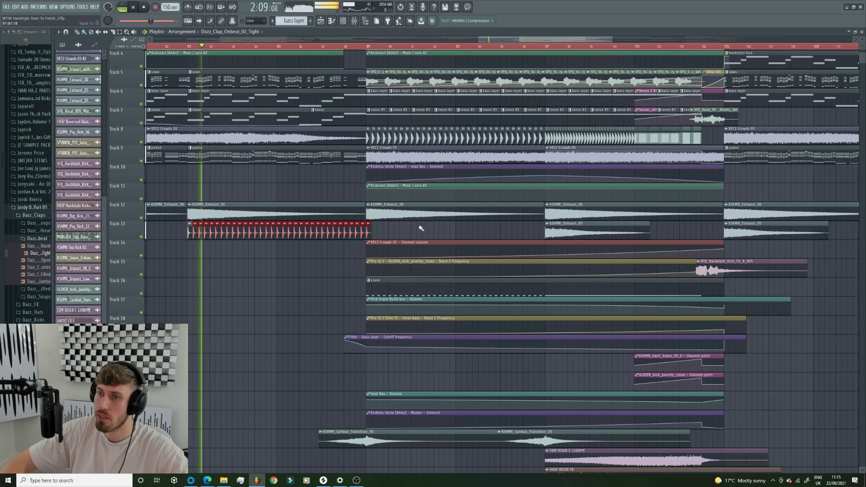
- Replace the clap's sample with Dazz_Clap_Onbeat_03_Wide_Open in its sampler and replay the section from just before bar 81
double_click(360, 230)
left_click(224, 187)
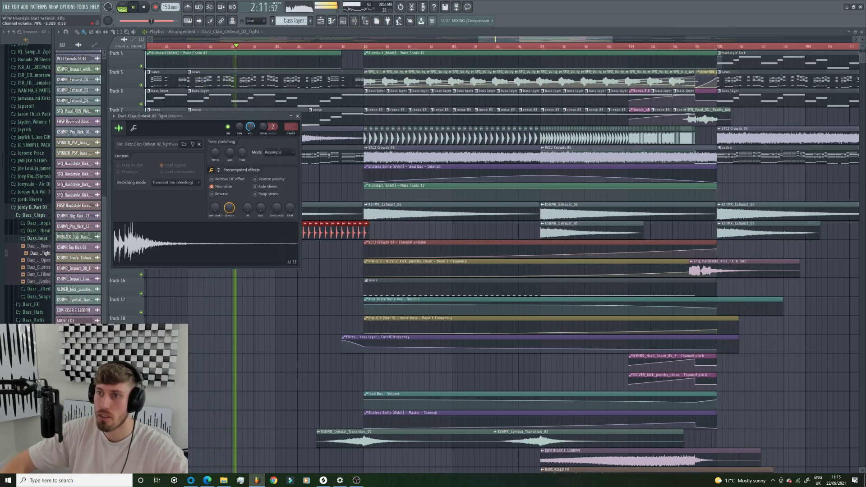
left_click_drag(40, 260, 203, 244)
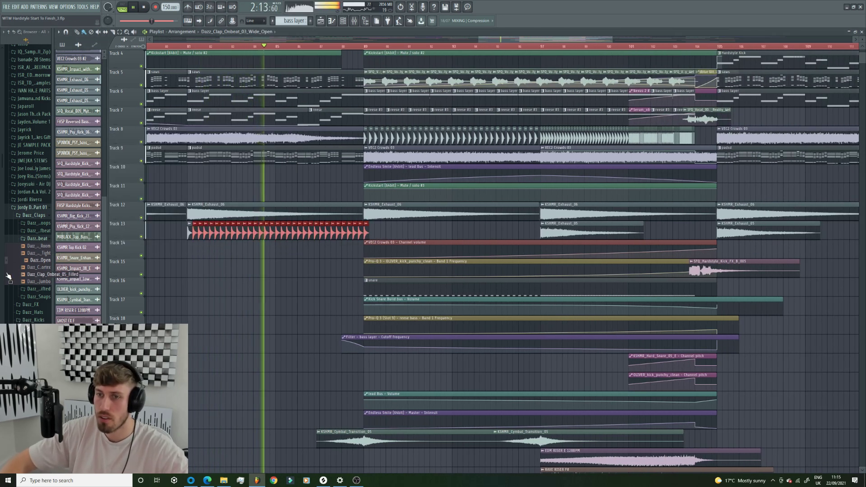
key("space")
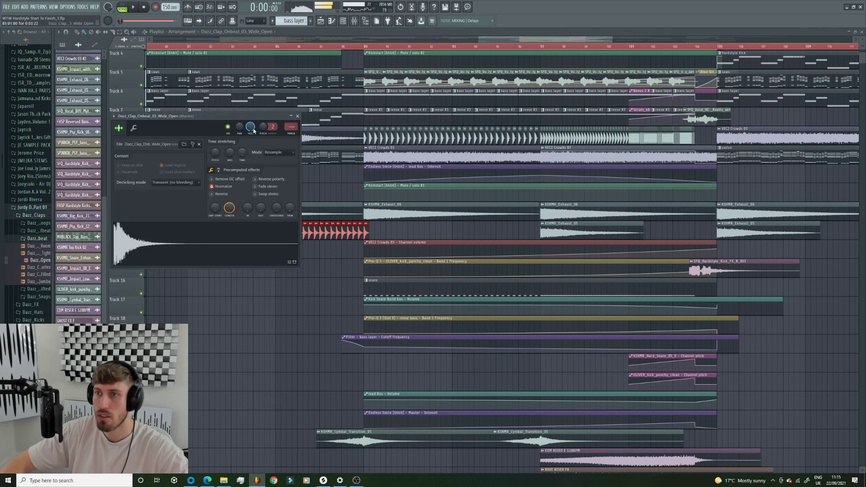
left_click(175, 47)
key("space")
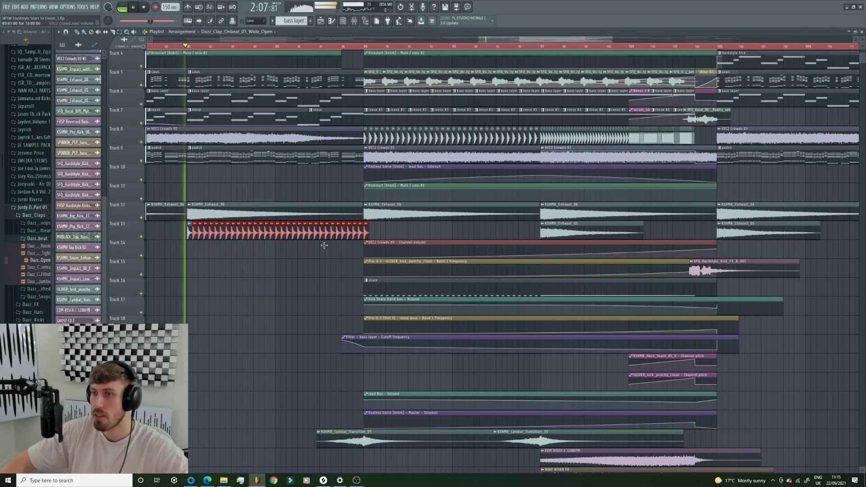
- Move the claps from Track 13 to Track 37 and paint them on every beat from bar 81 to bar 104
left_click_drag(190, 236, 368, 233)
scroll(271, 275, "down", 5)
scroll(215, 279, "down", 8)
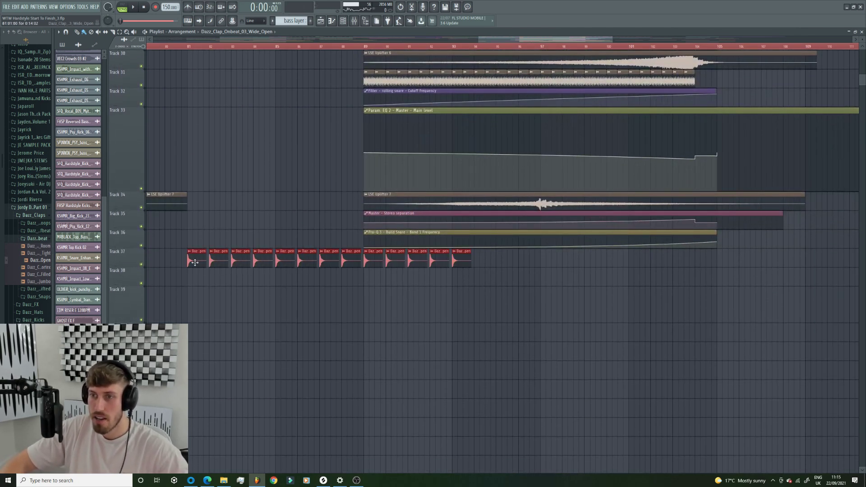
key("ctrl+z")
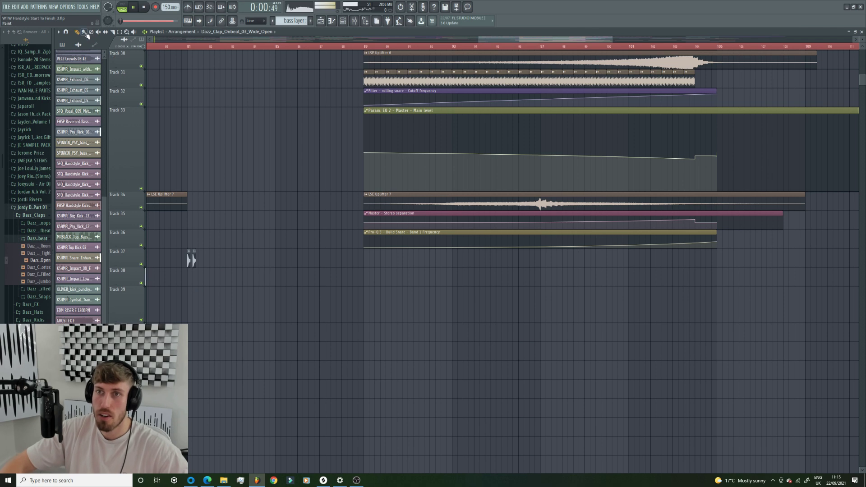
mouse_move(203, 260)
left_mouse_down()
mouse_move(284, 267)
mouse_move(707, 253)
mouse_move(712, 261)
mouse_move(701, 266)
left_mouse_up()
- Return to the playlist and run the macro that switches smart disable for all plugins
key("F5")
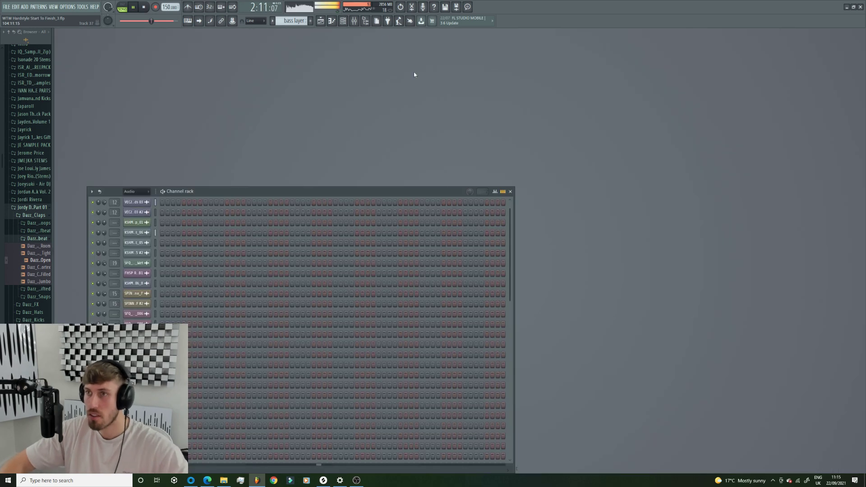
left_click(320, 21)
left_click(82, 7)
mouse_move(113, 30)
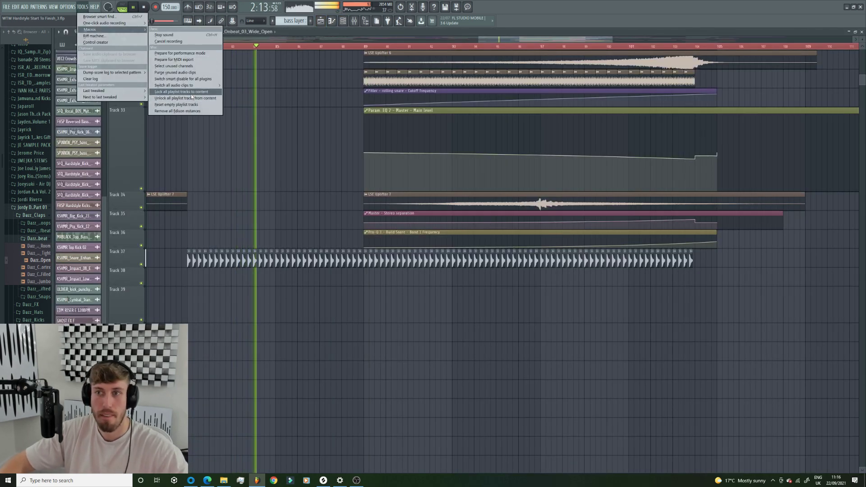
left_click(194, 79)
- Adjust the wide-open clap's volume in its sampler, stop playback, and create an automation clip for its channel volume
left_click_drag(480, 40, 476, 40)
double_click(242, 258)
left_click_drag(262, 121, 244, 129)
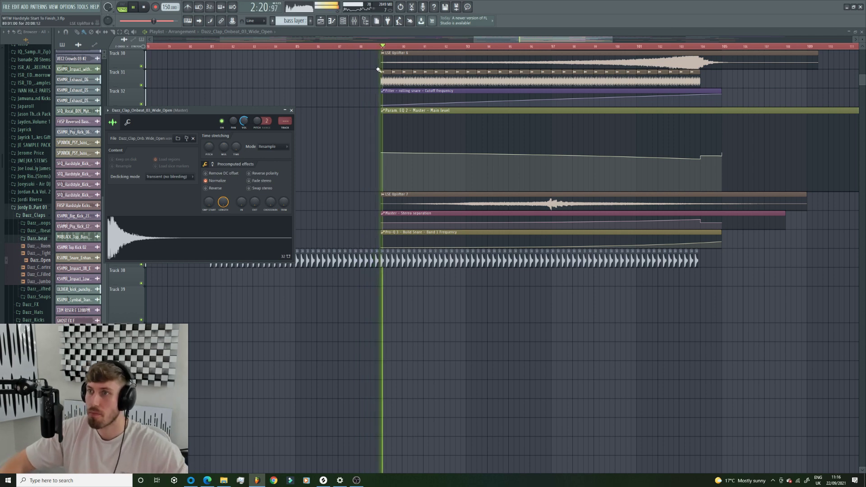
key("space")
right_click(248, 125)
left_click(286, 190)
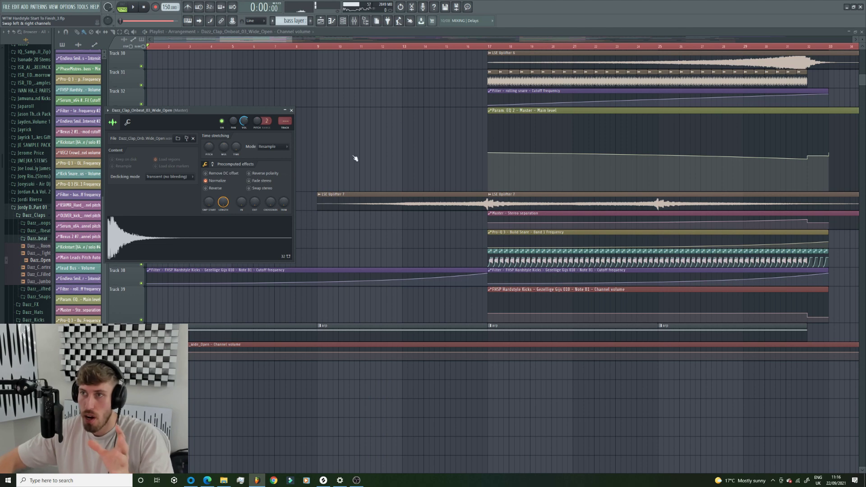
- Move the clap volume automation to Track 38 at bar 89 and shape it to fall to near zero at bar 104
left_click_drag(292, 40, 850, 40)
left_click_drag(184, 345, 548, 270)
left_click_drag(153, 43, 408, 39)
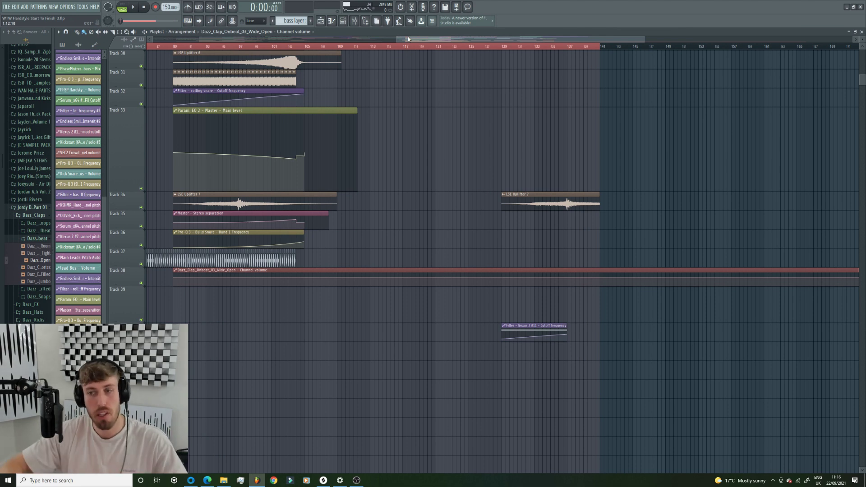
left_click_drag(296, 277, 296, 290)
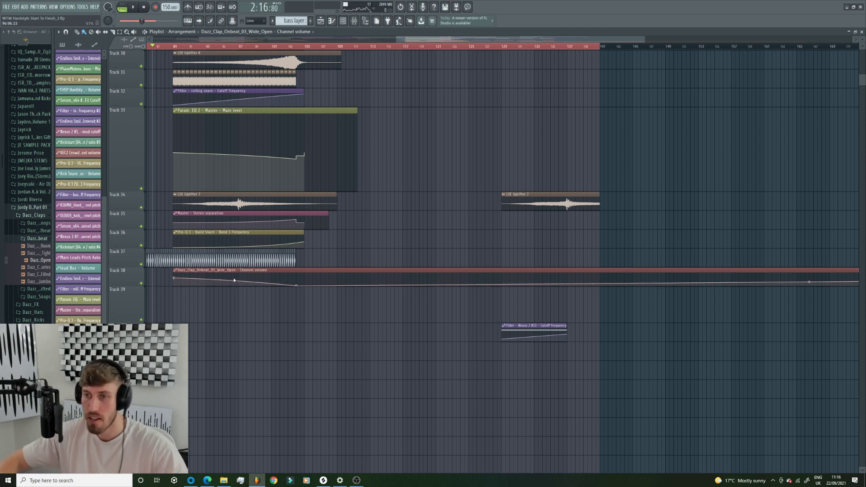
- Play the build from about bar 88, slice the clap volume automation at about bar 106, and delete the remainder
key("space")
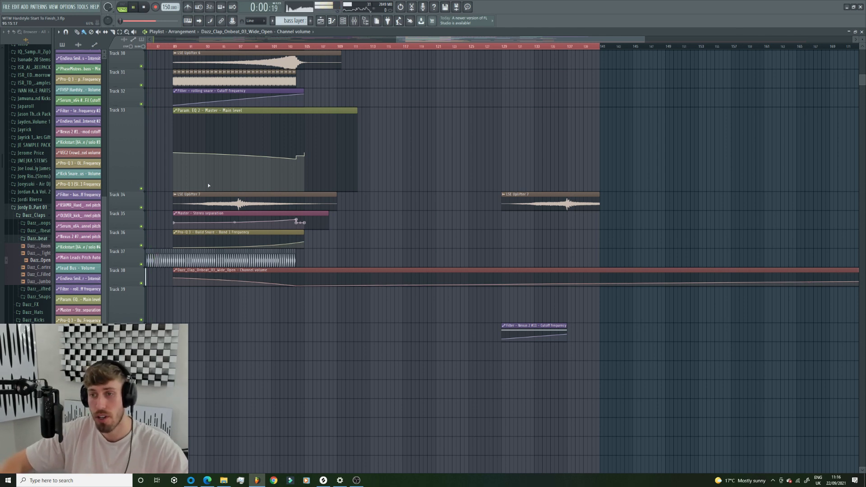
scroll(165, 52, "up", 1)
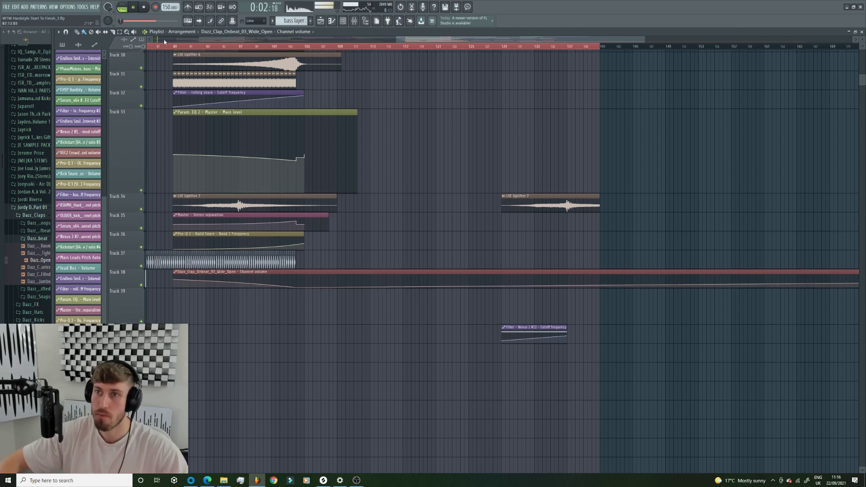
left_click(165, 46)
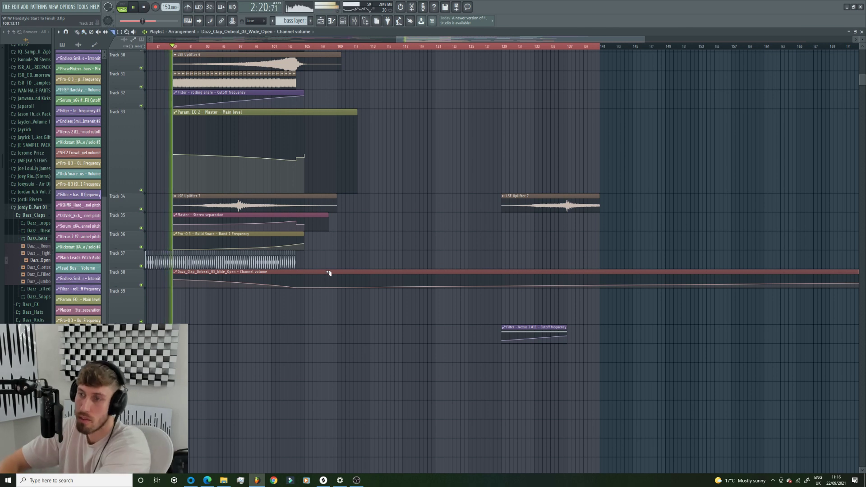
left_click_drag(314, 299, 315, 299)
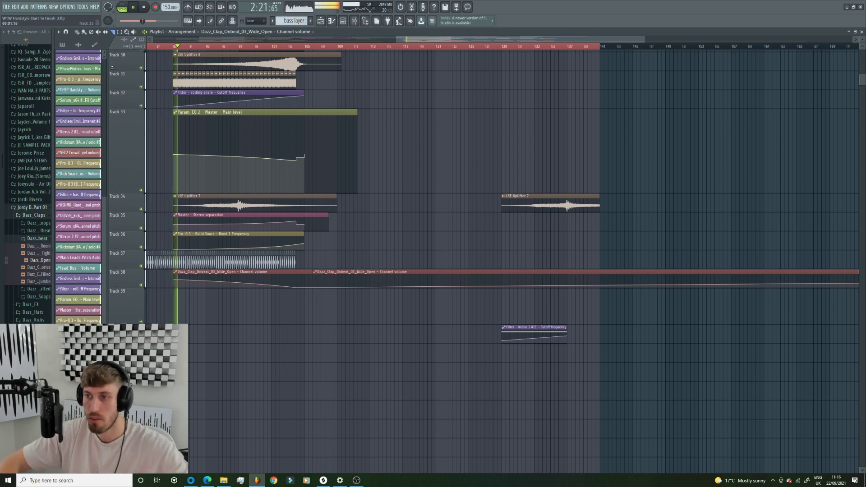
right_click(368, 282)
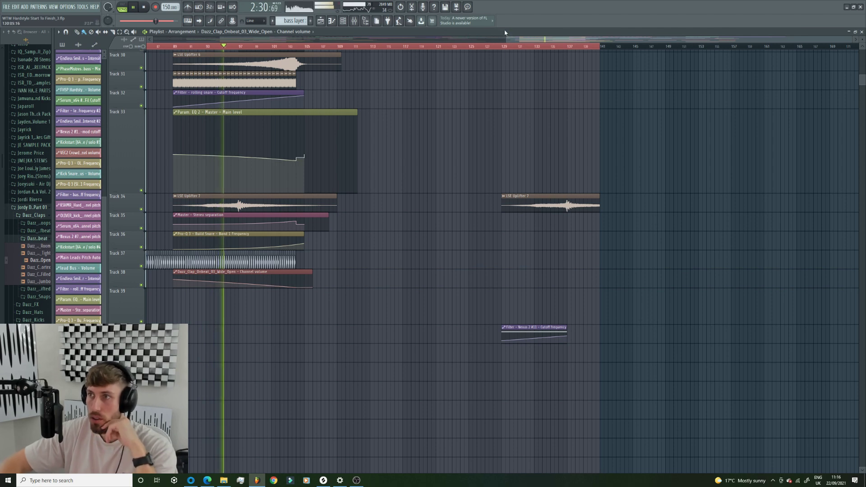
- Listen to the new claps from about bar 80 and through the build-up into the final drop, checking the automation tracks
left_click_drag(506, 37, 360, 38)
scroll(344, 93, "up", 5)
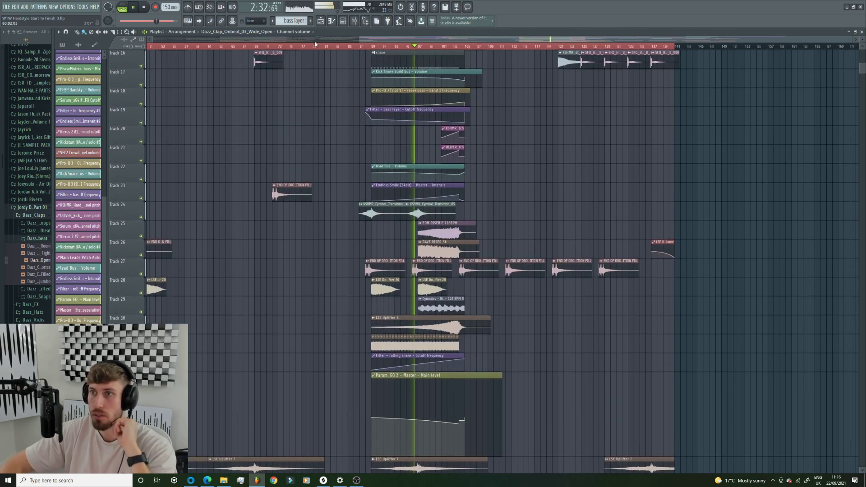
left_click(325, 46)
scroll(335, 90, "down", 3)
scroll(334, 91, "up", 3)
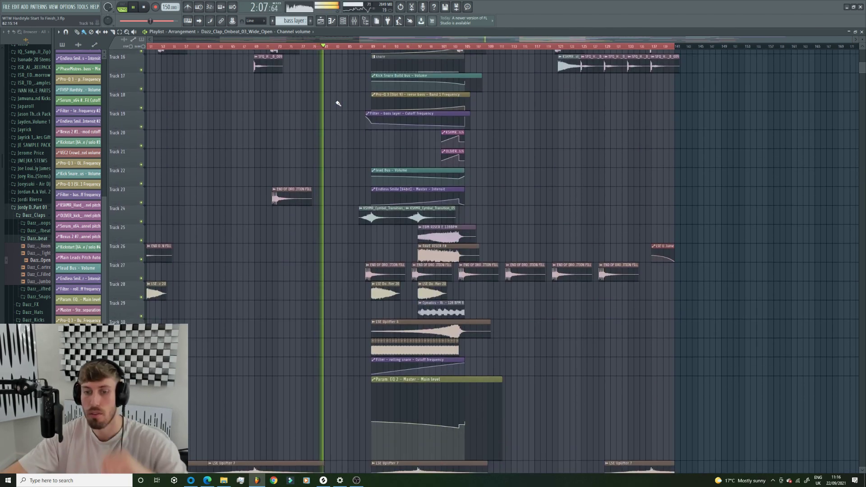
scroll(395, 185, "down", 4)
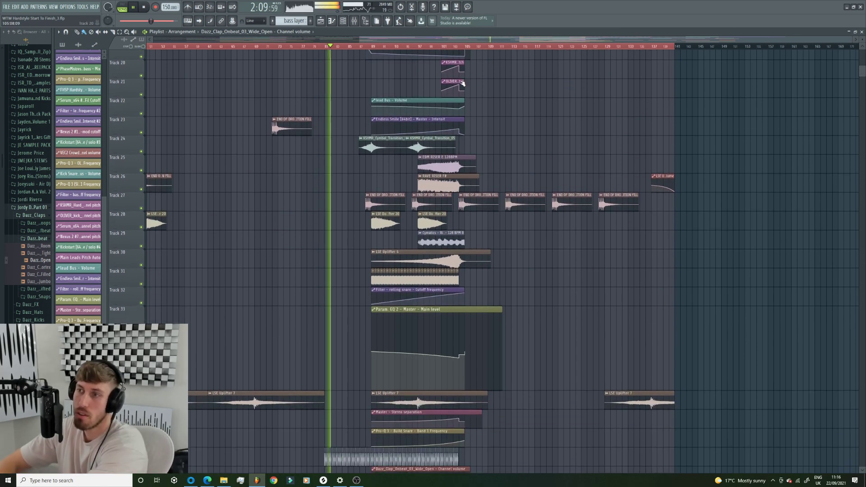
left_click(412, 46)
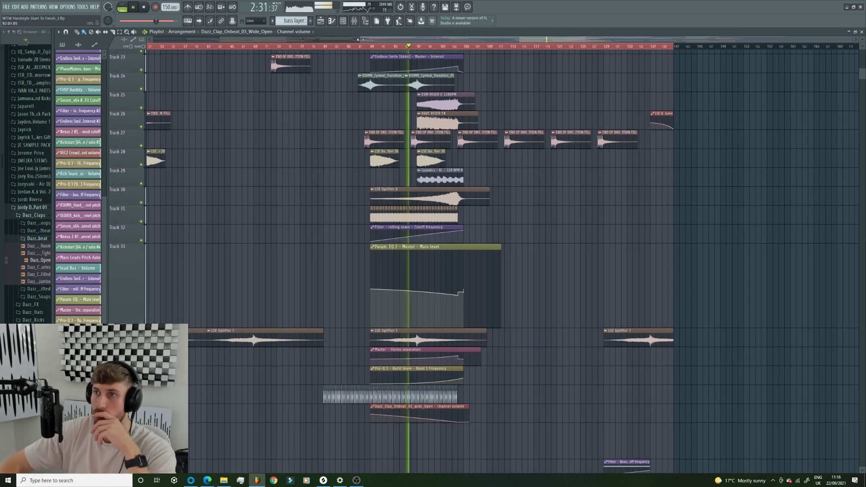
scroll(452, 72, "right", 6)
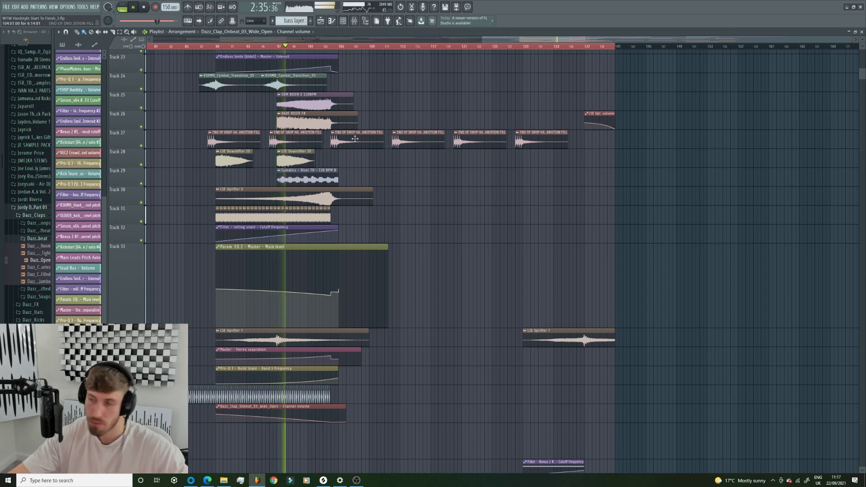
left_click(317, 47)
scroll(306, 250, "down", 4)
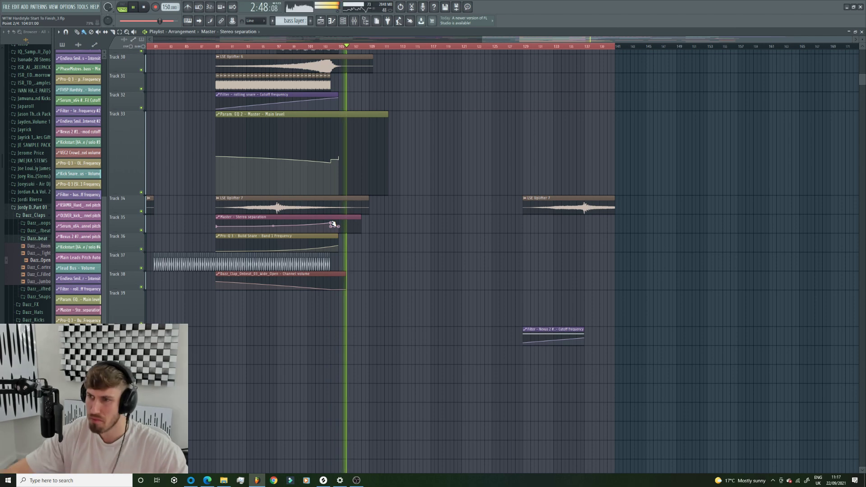
- Open the sampler settings of the VEC2 Crowds 03 clip on Track 8 in the final drop, and save the project
scroll(360, 253, "up", 12)
scroll(359, 256, "up", 3)
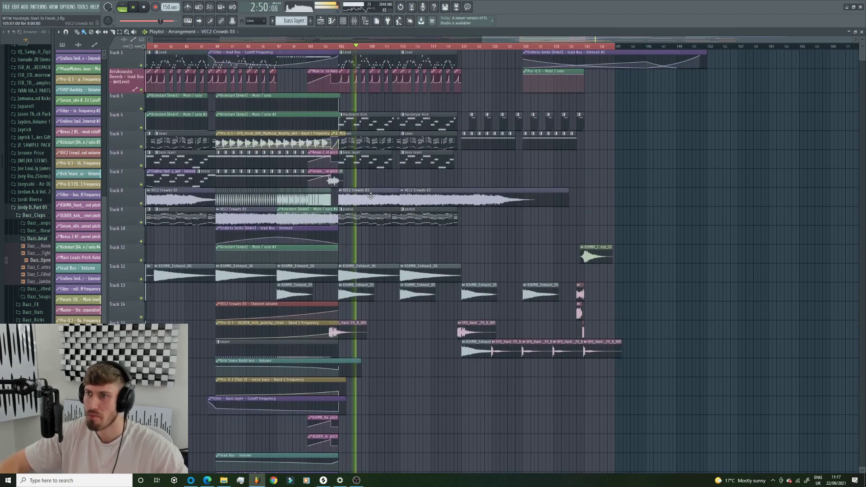
double_click(360, 195)
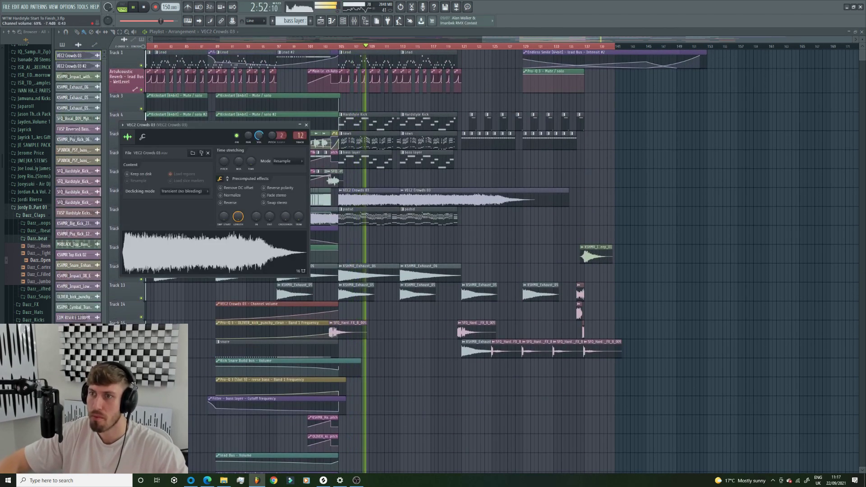
key("ctrl+s")
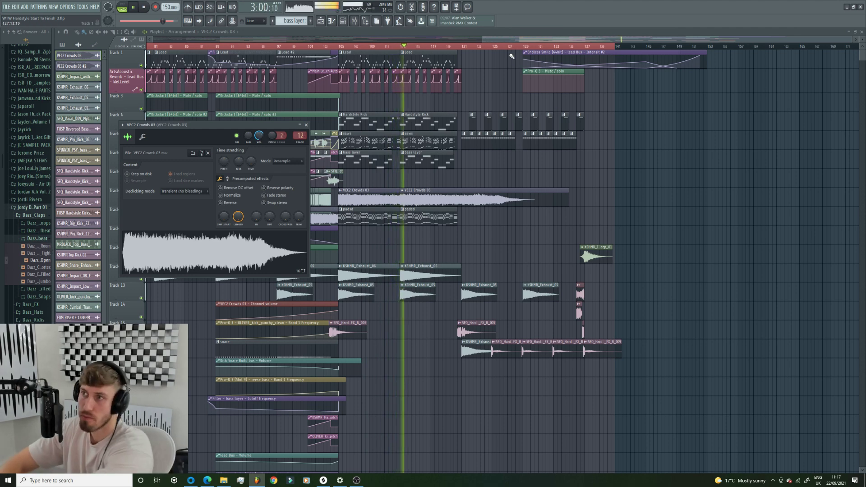
- Play the end of the final drop from about bar 119 into the outro
left_click_drag(481, 43, 564, 41)
left_click_drag(334, 47, 343, 46)
left_click(347, 47)
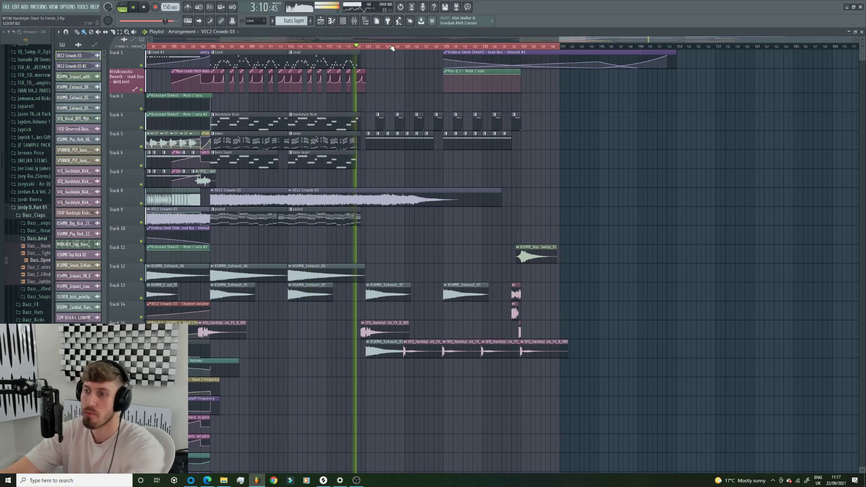